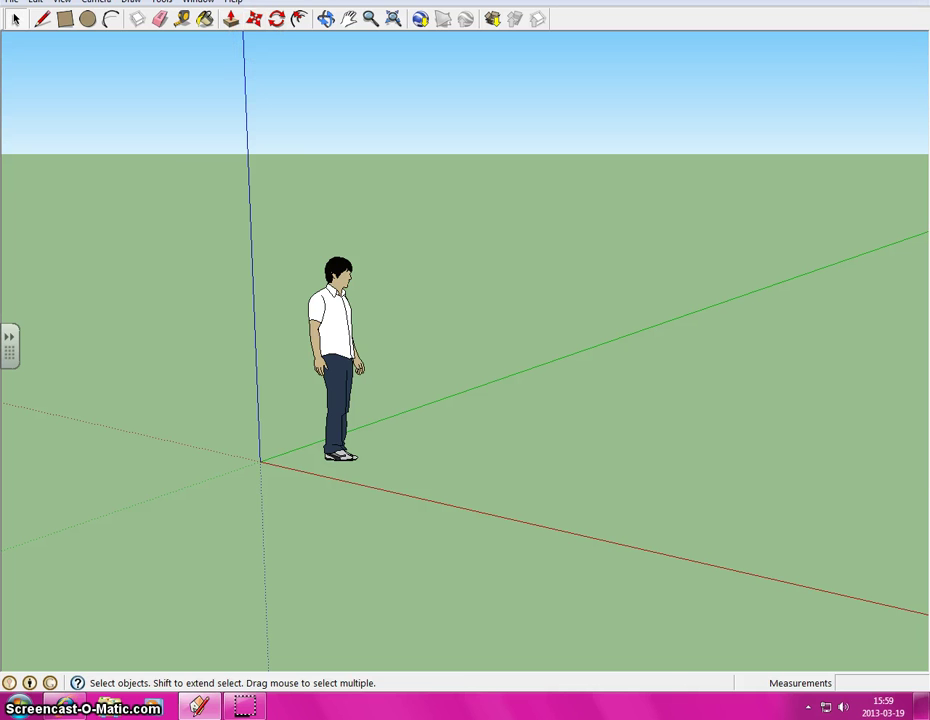
Step: Draw a floor rectangle on the ground and start a wall rectangle at its far corner
{"action": "left_click", "coordinate": [66, 20]}
{"action": "left_click", "coordinate": [658, 447]}
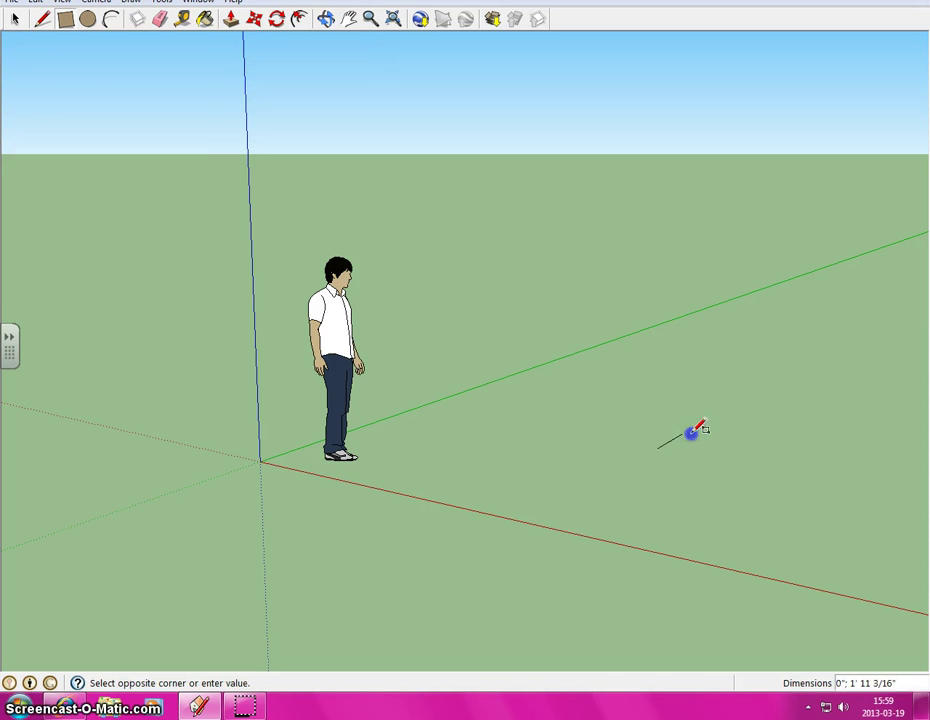
{"action": "middle_click_drag", "start_coordinate": [920, 310], "coordinate": [620, 317], "text": "shift"}
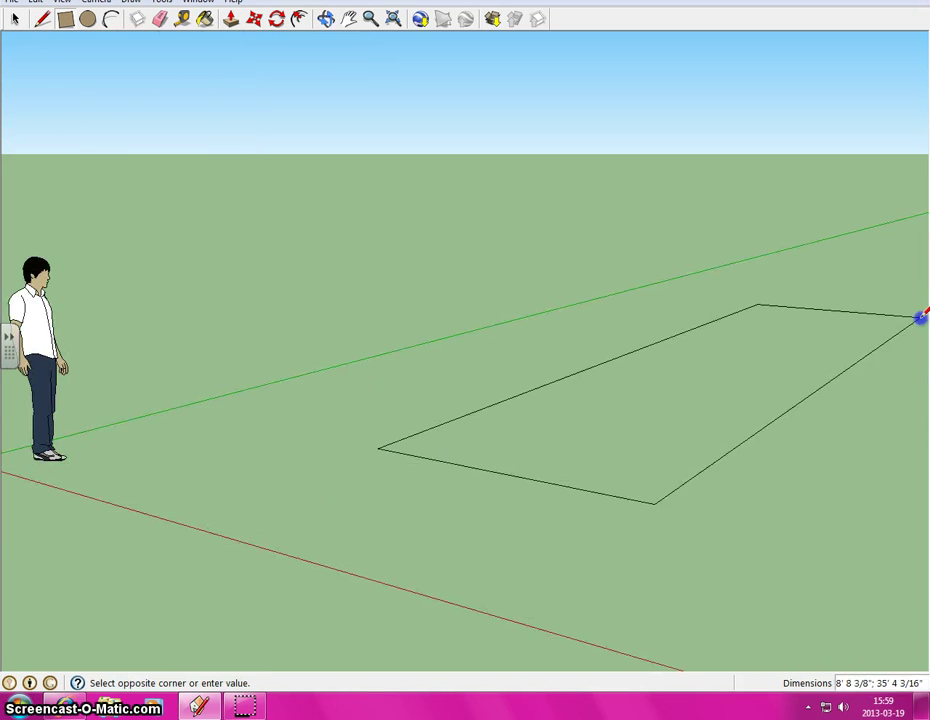
{"action": "left_click", "coordinate": [925, 332]}
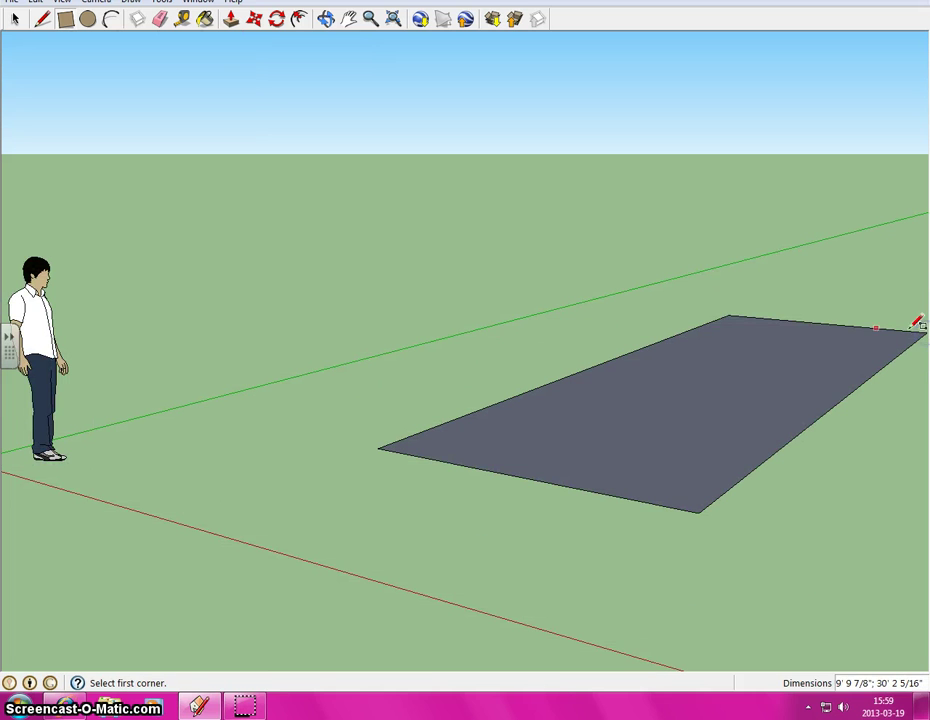
{"action": "left_click", "coordinate": [731, 313]}
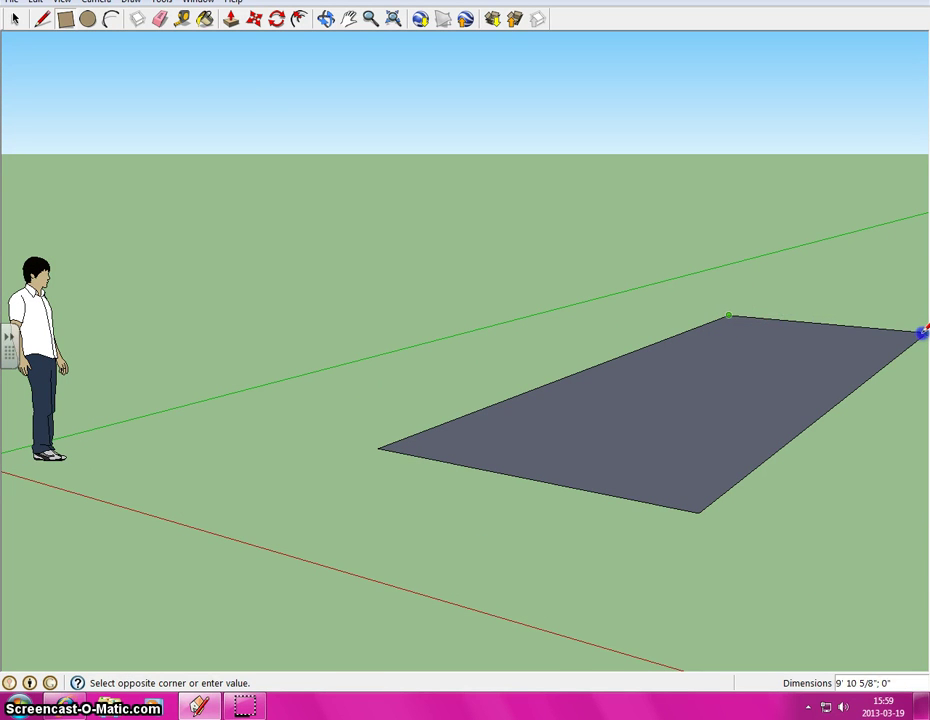
{"action": "middle_click_drag", "start_coordinate": [922, 331], "coordinate": [851, 331], "text": "shift"}
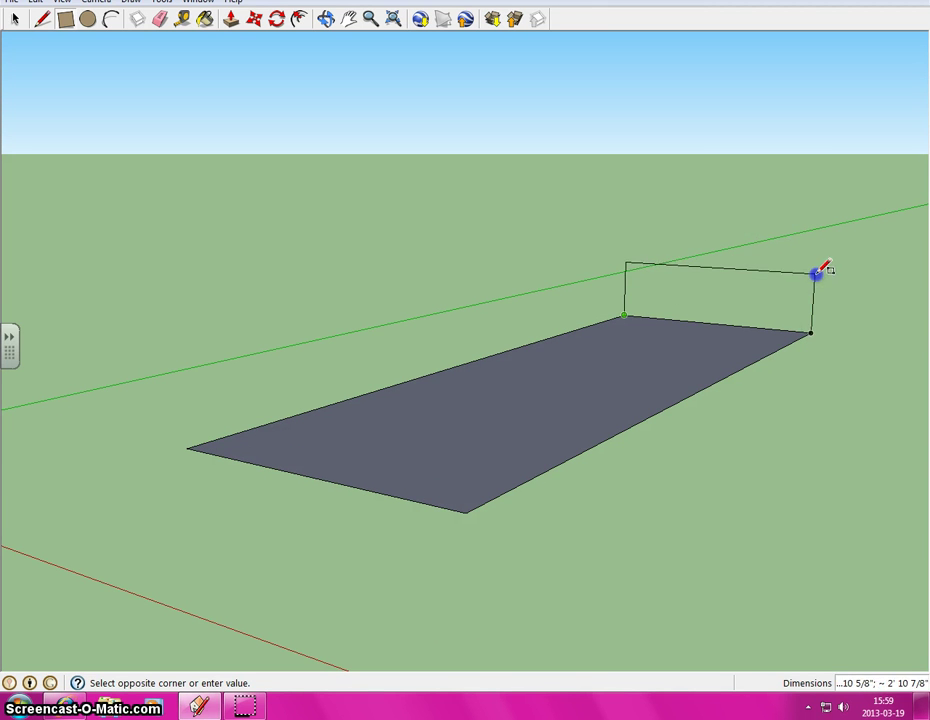
Step: Draw the back, left and front wall rectangles, then a top rectangle closing the box
{"action": "left_click", "coordinate": [814, 271]}
{"action": "left_click", "coordinate": [626, 262]}
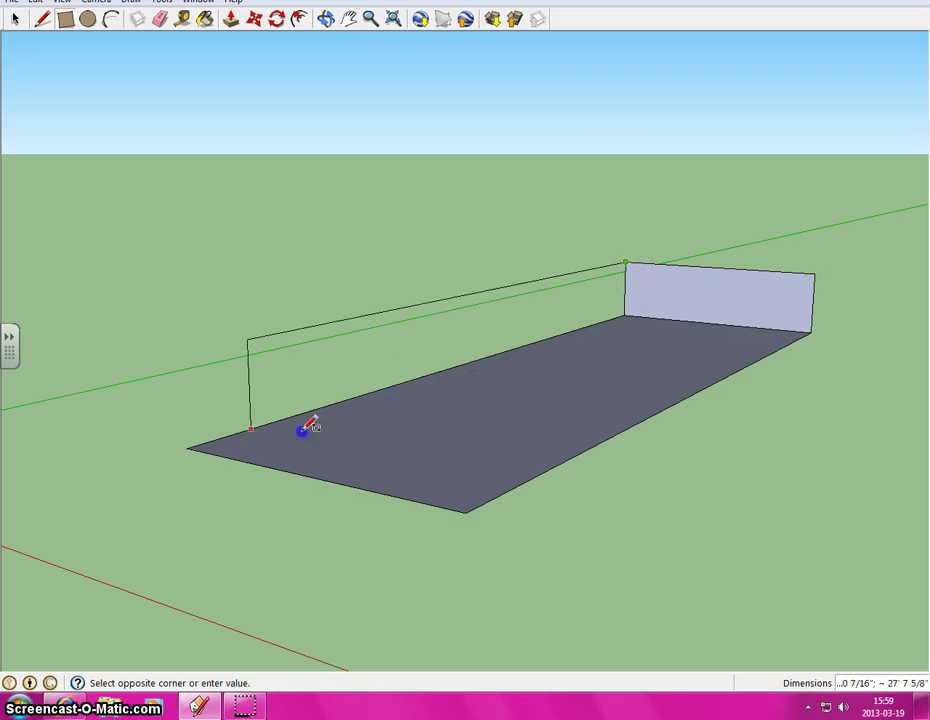
{"action": "left_click", "coordinate": [188, 447]}
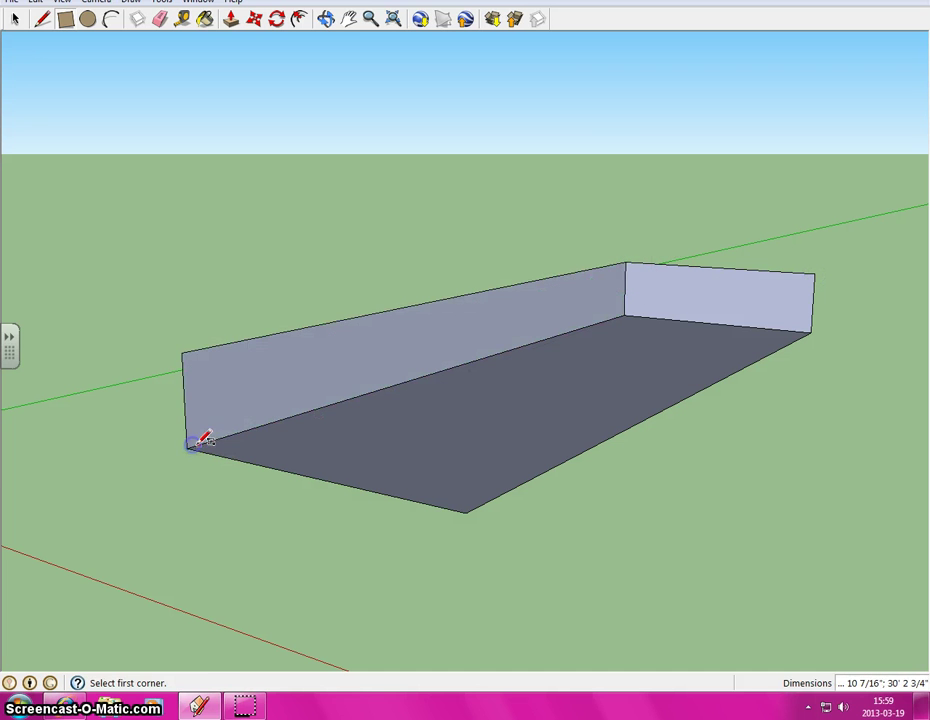
{"action": "left_click", "coordinate": [182, 353]}
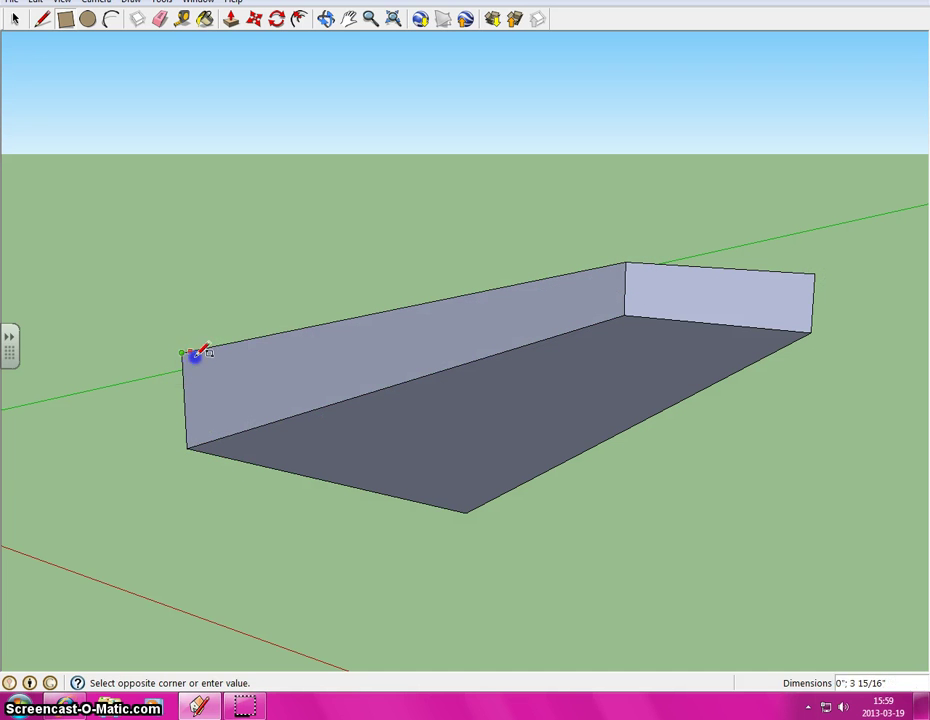
{"action": "left_click", "coordinate": [463, 510]}
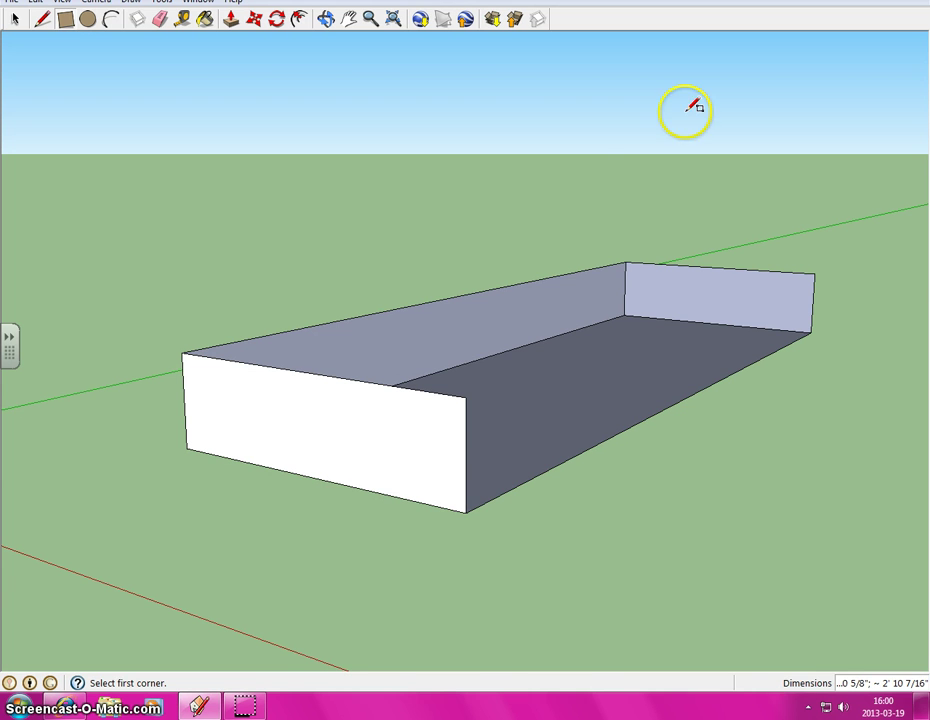
{"action": "left_click", "coordinate": [465, 397]}
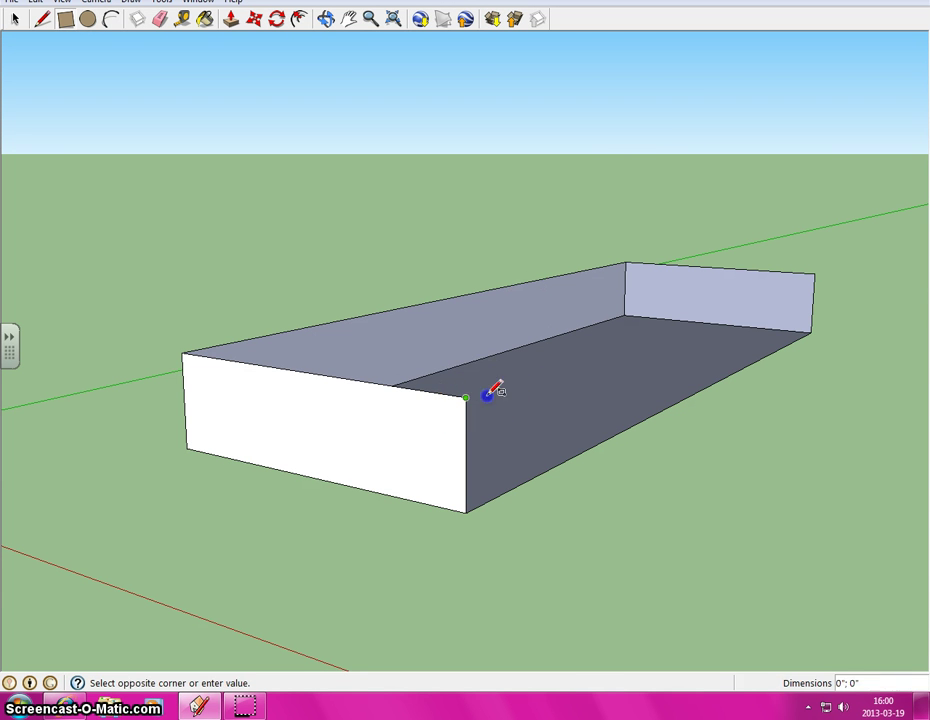
{"action": "left_click", "coordinate": [815, 329]}
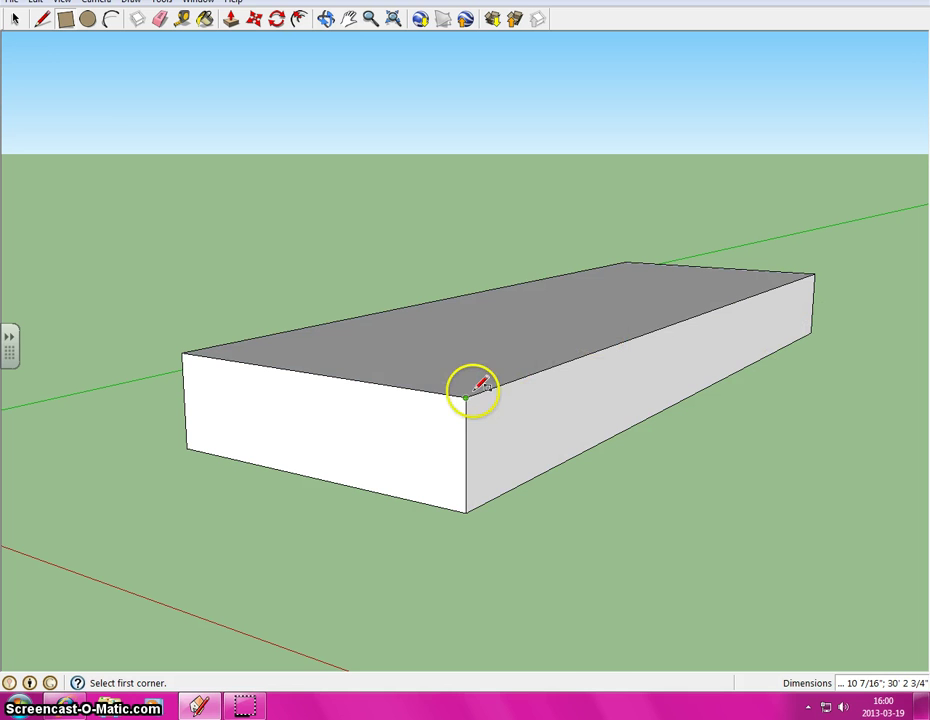
Step: Draw two diagonal lines across the box's top face, corner to corner
{"action": "left_click", "coordinate": [38, 19]}
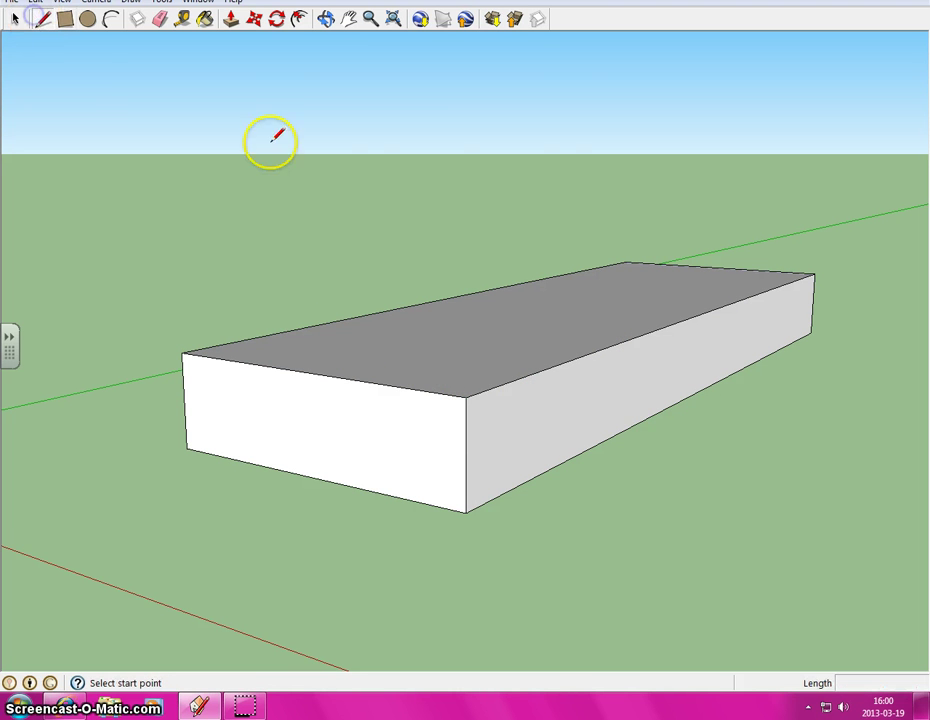
{"action": "left_click", "coordinate": [466, 395]}
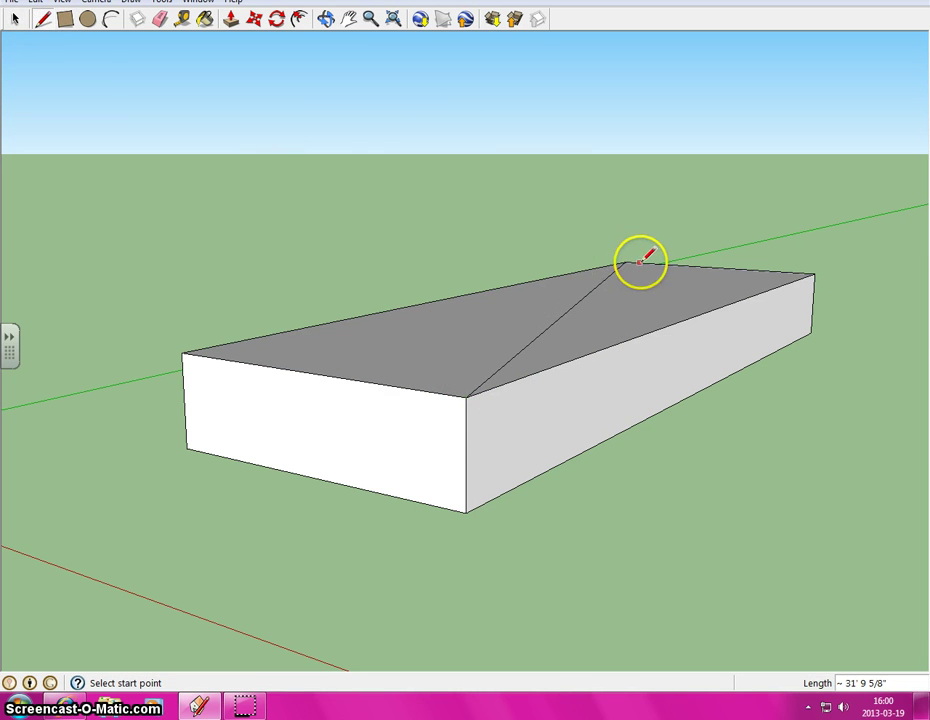
{"action": "left_click", "coordinate": [813, 273]}
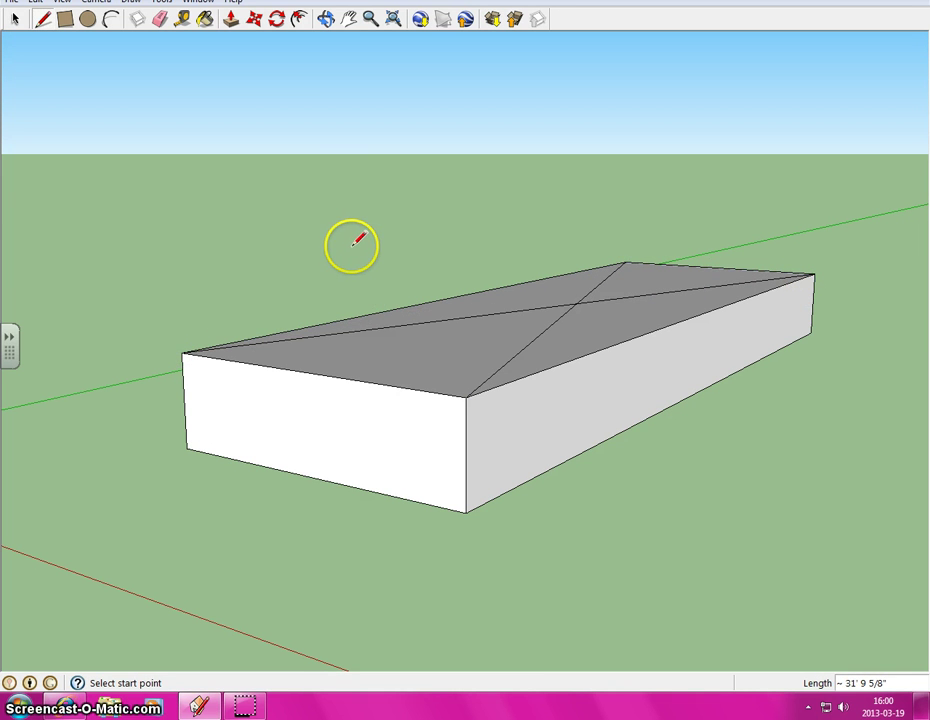
Step: Move the diagonals' crossing point up 12' 7 1/2" to form the roof peak
{"action": "left_click", "coordinate": [325, 19]}
{"action": "left_click_drag", "start_coordinate": [625, 326], "coordinate": [818, 384]}
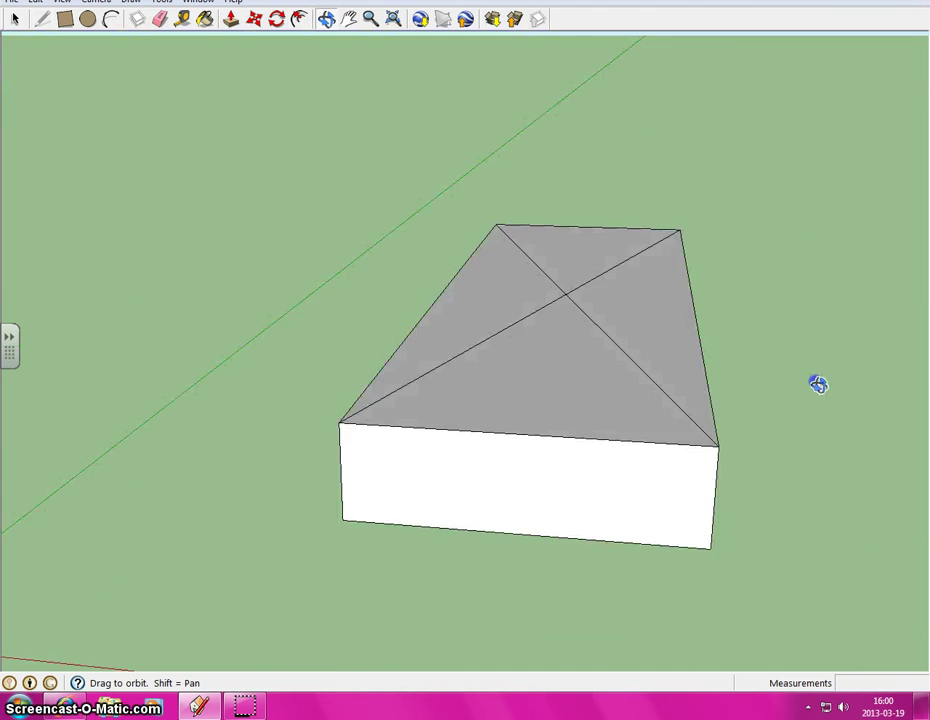
{"action": "left_click_drag", "start_coordinate": [587, 297], "coordinate": [584, 330]}
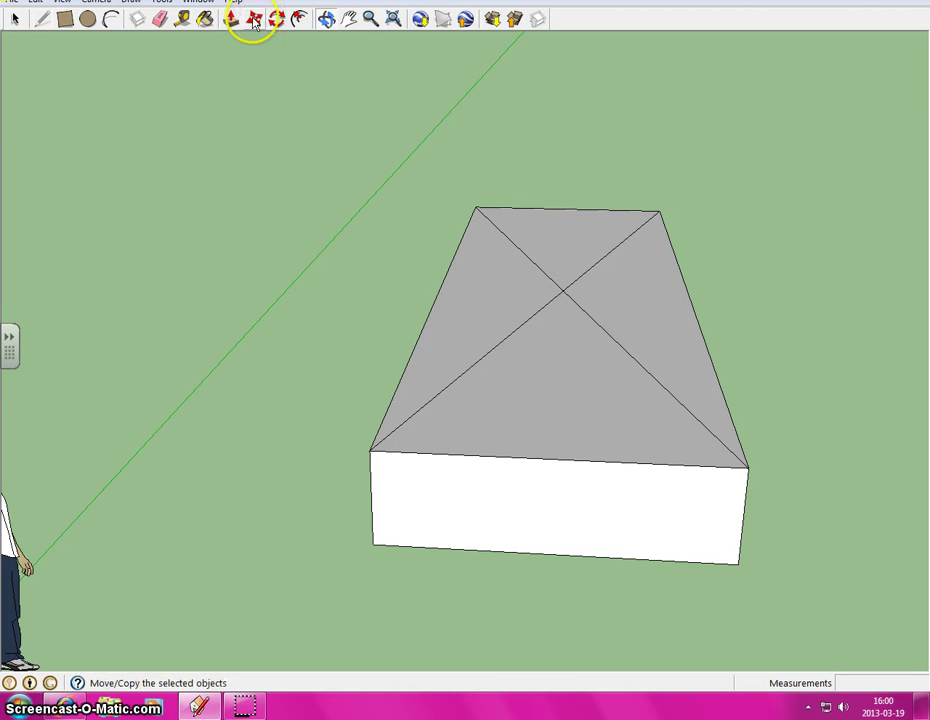
{"action": "left_click", "coordinate": [254, 22]}
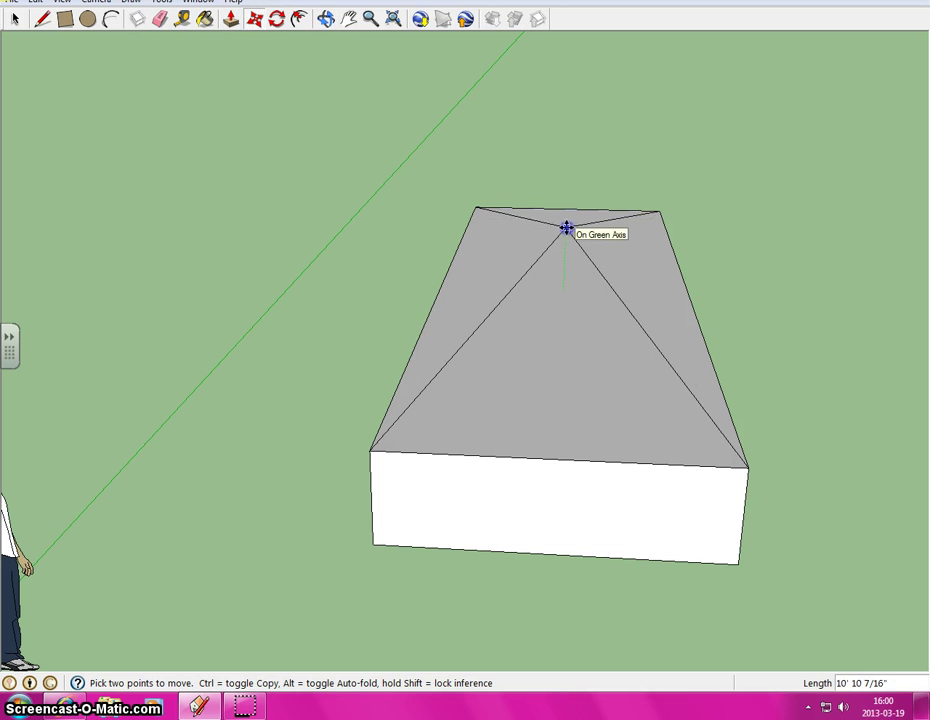
{"action": "left_click", "coordinate": [566, 219]}
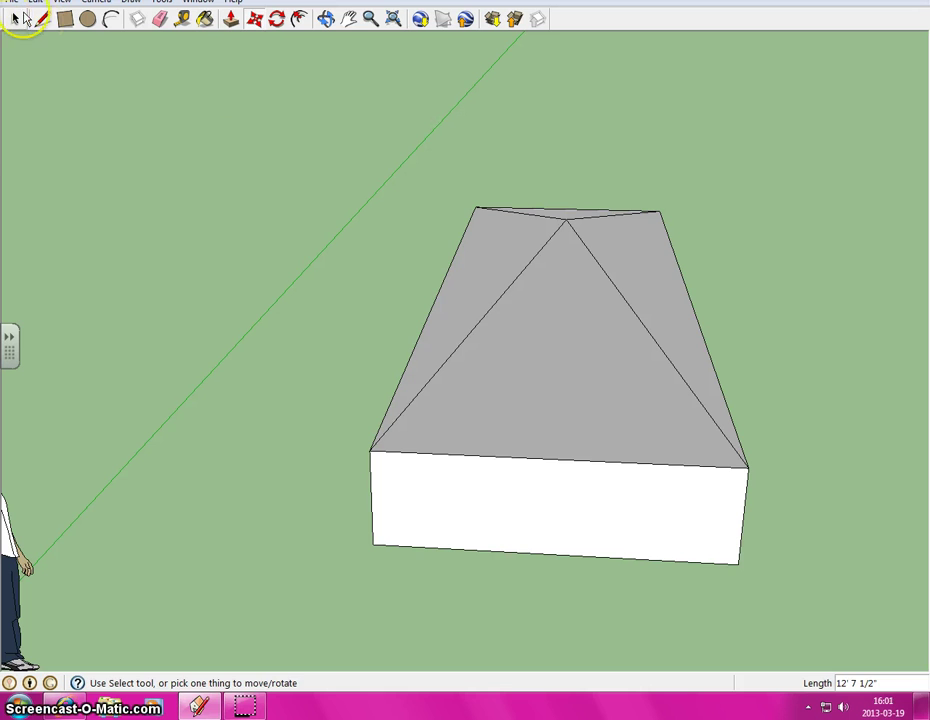
{"action": "left_click", "coordinate": [45, 22]}
{"action": "left_click", "coordinate": [396, 231]}
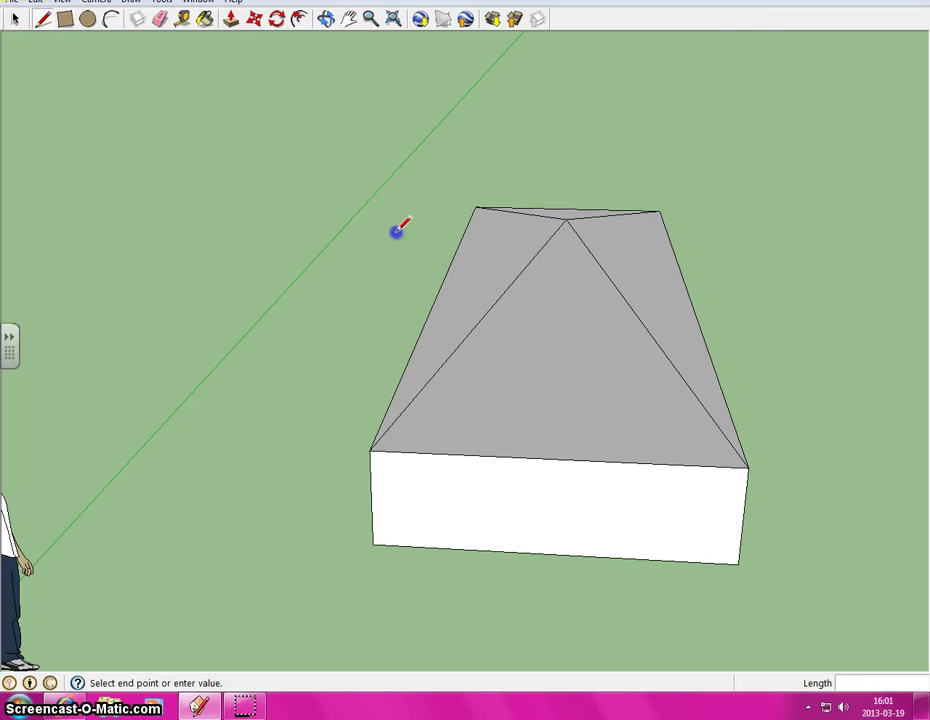
{"action": "left_click", "coordinate": [509, 117]}
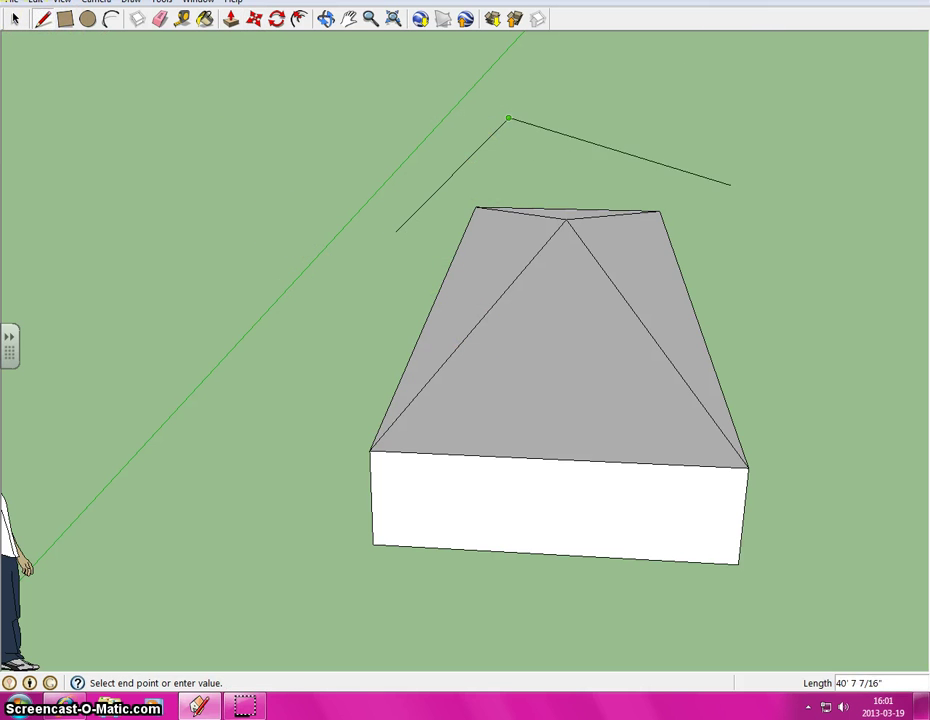
{"action": "left_click", "coordinate": [752, 109]}
{"action": "left_click", "coordinate": [805, 241]}
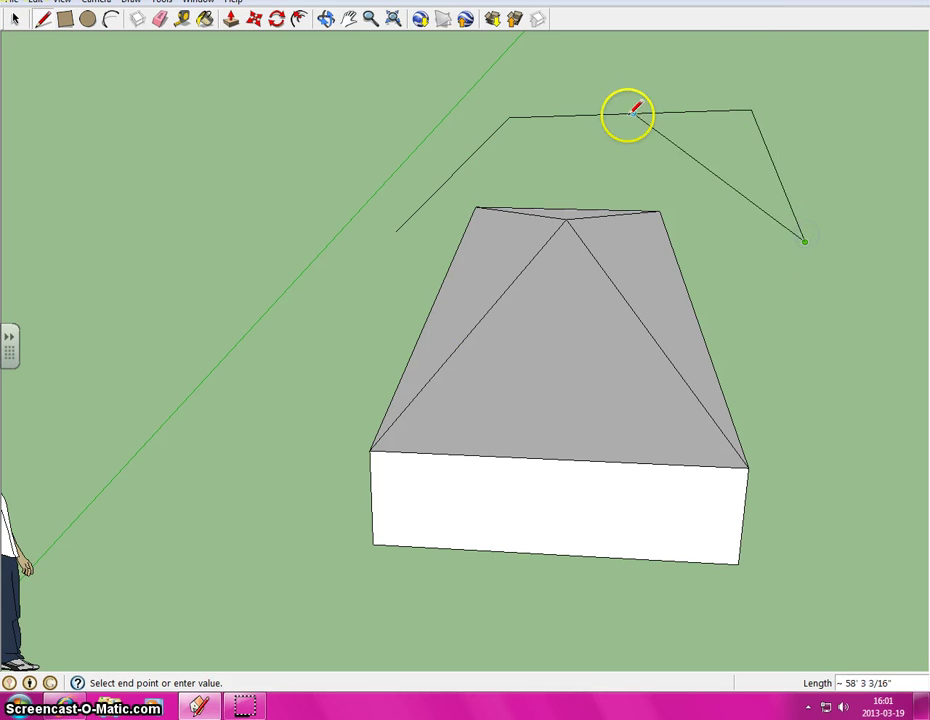
{"action": "left_click", "coordinate": [628, 116]}
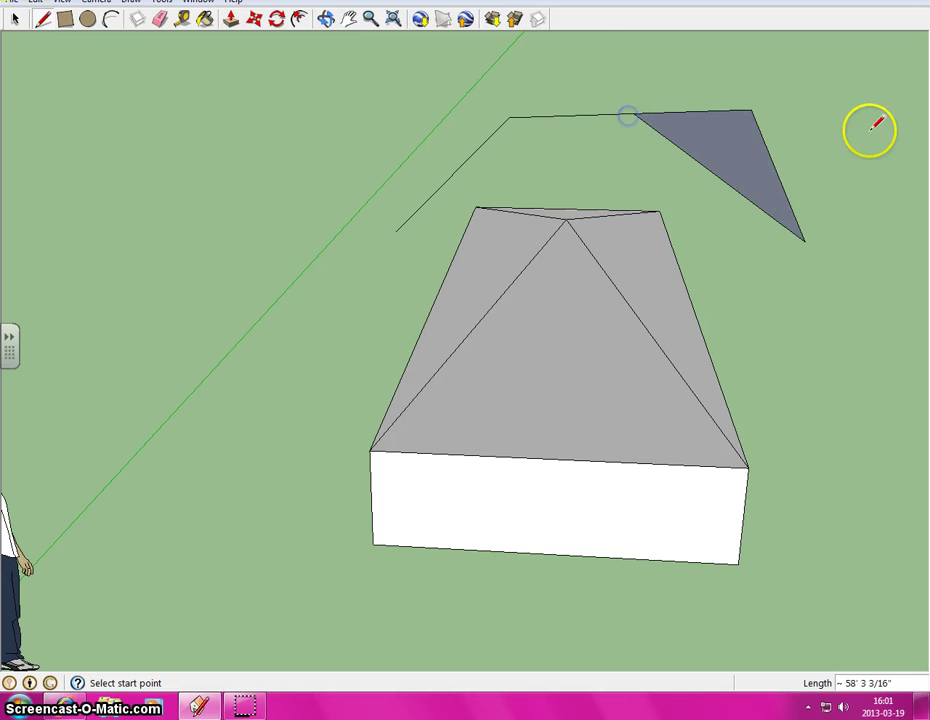
{"action": "left_click", "coordinate": [162, 19]}
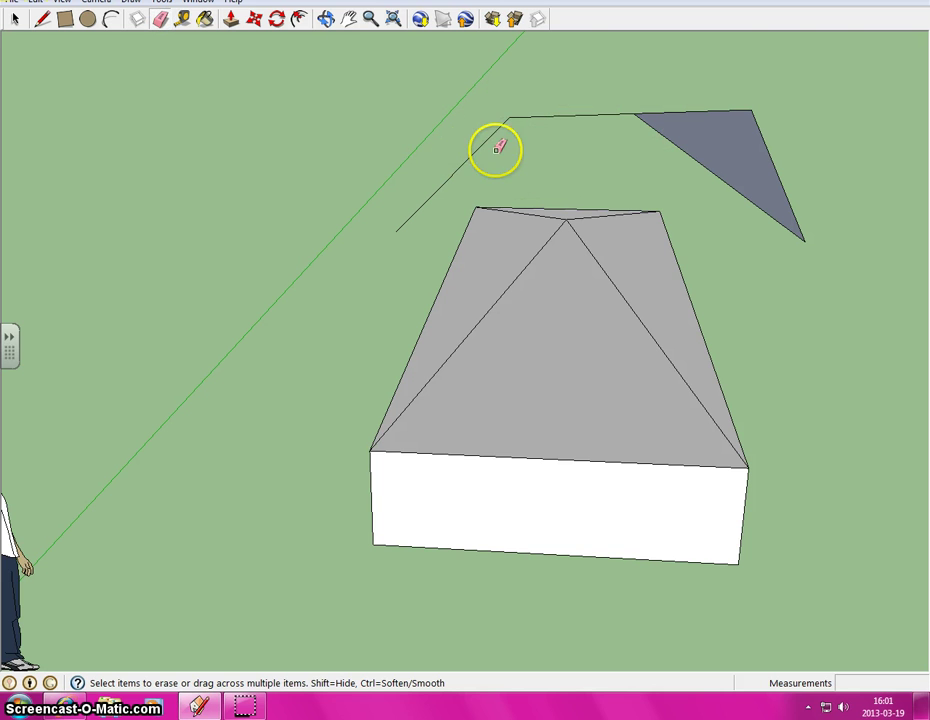
{"action": "left_click_drag", "start_coordinate": [515, 149], "coordinate": [465, 150]}
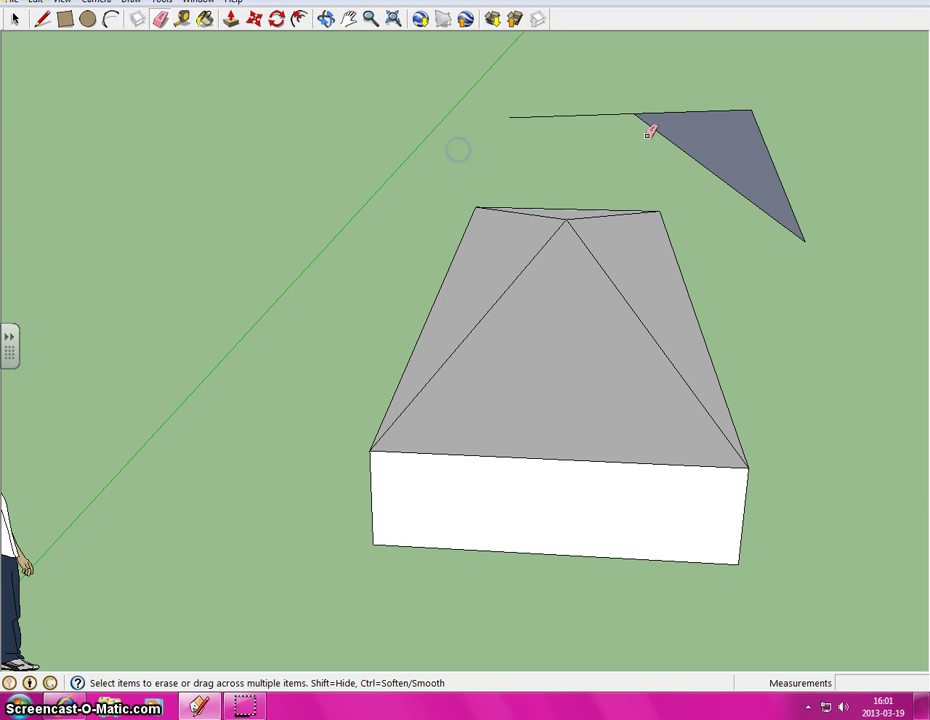
{"action": "left_click", "coordinate": [593, 145]}
{"action": "left_click_drag", "start_coordinate": [635, 127], "coordinate": [727, 152]}
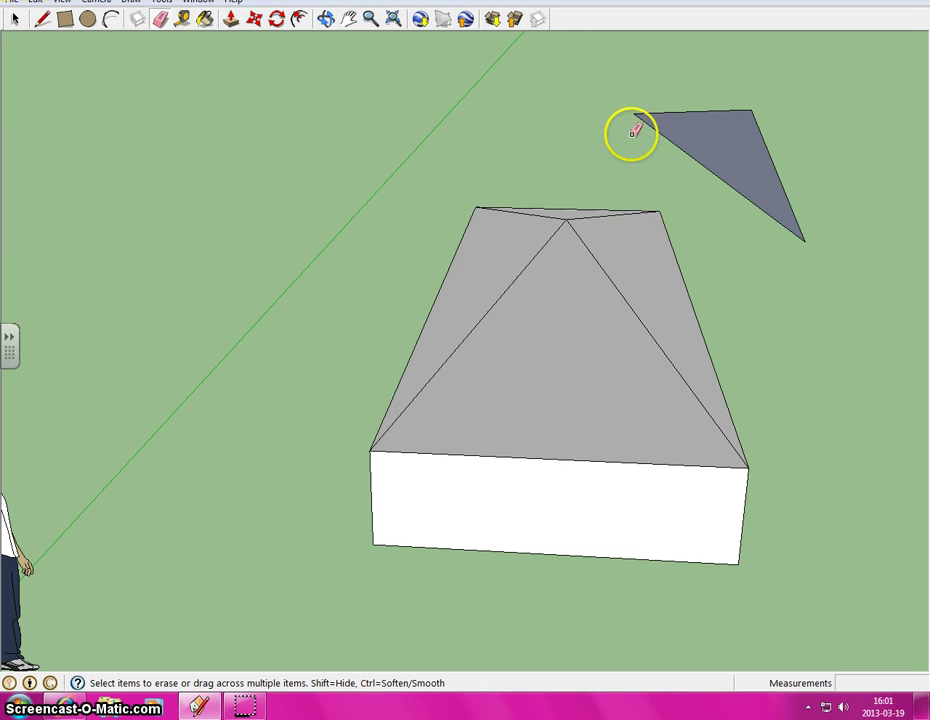
{"action": "left_click_drag", "start_coordinate": [699, 96], "coordinate": [712, 120]}
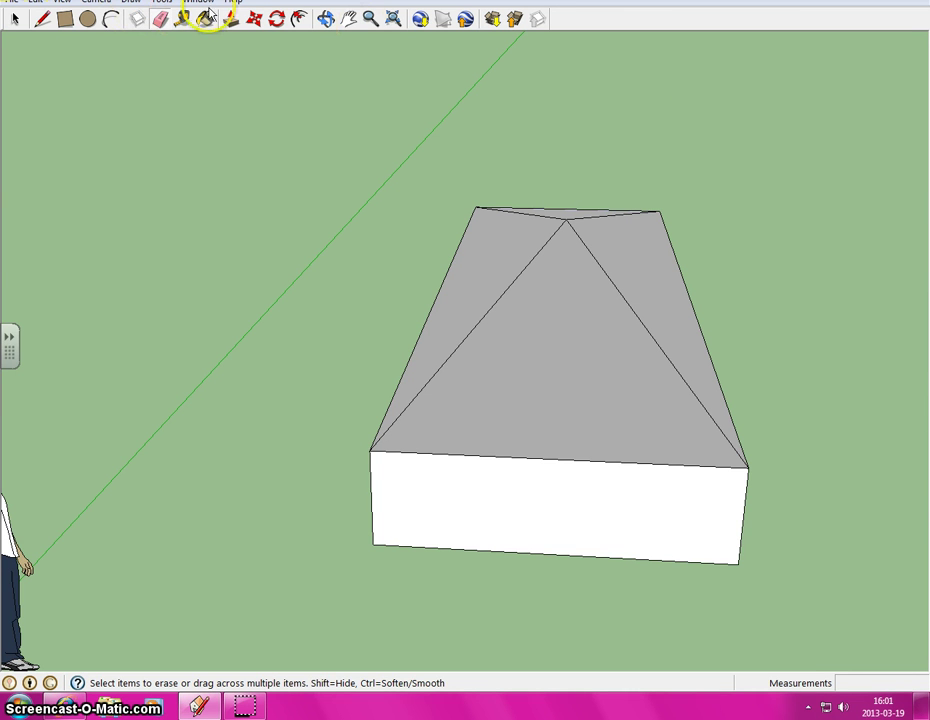
Step: Paint the box's front wall with the Wood_Floor_Parquet texture from the Wood library
{"action": "left_click", "coordinate": [204, 19]}
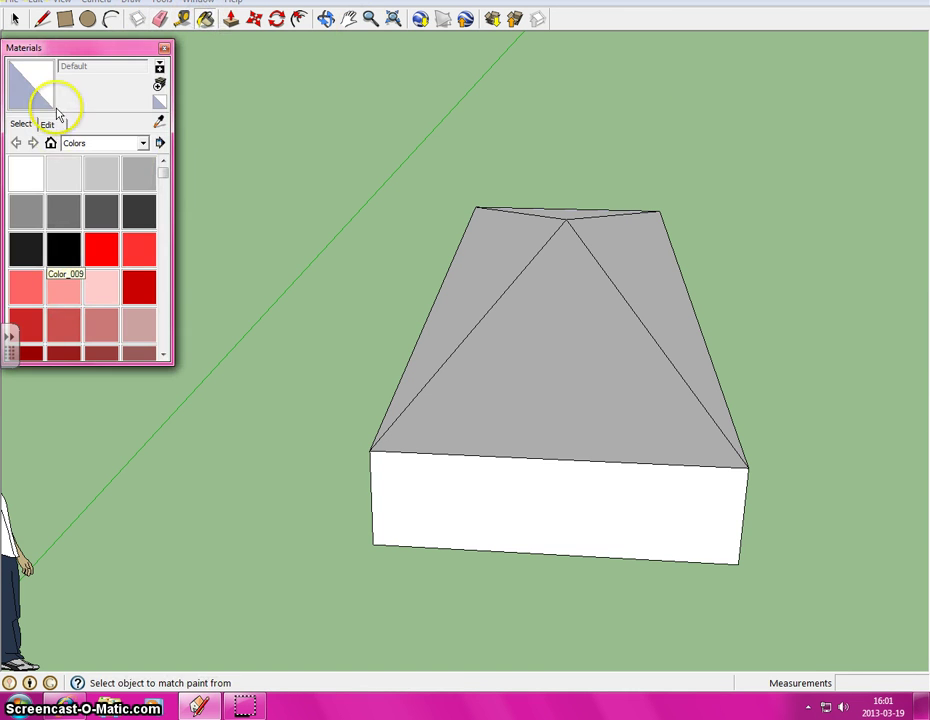
{"action": "left_click", "coordinate": [35, 126]}
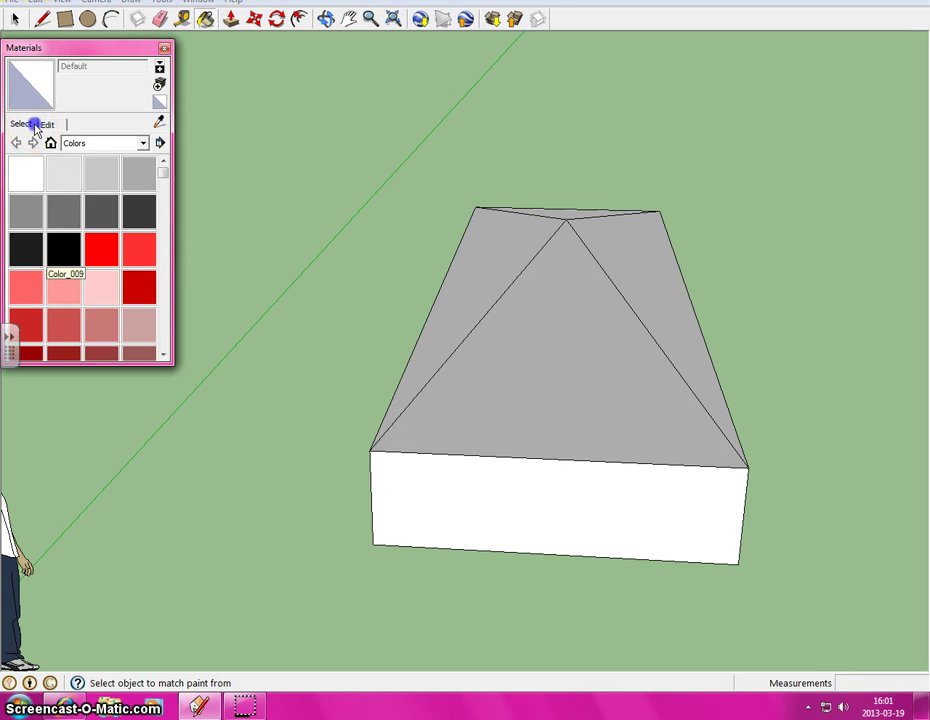
{"action": "left_click", "coordinate": [143, 143]}
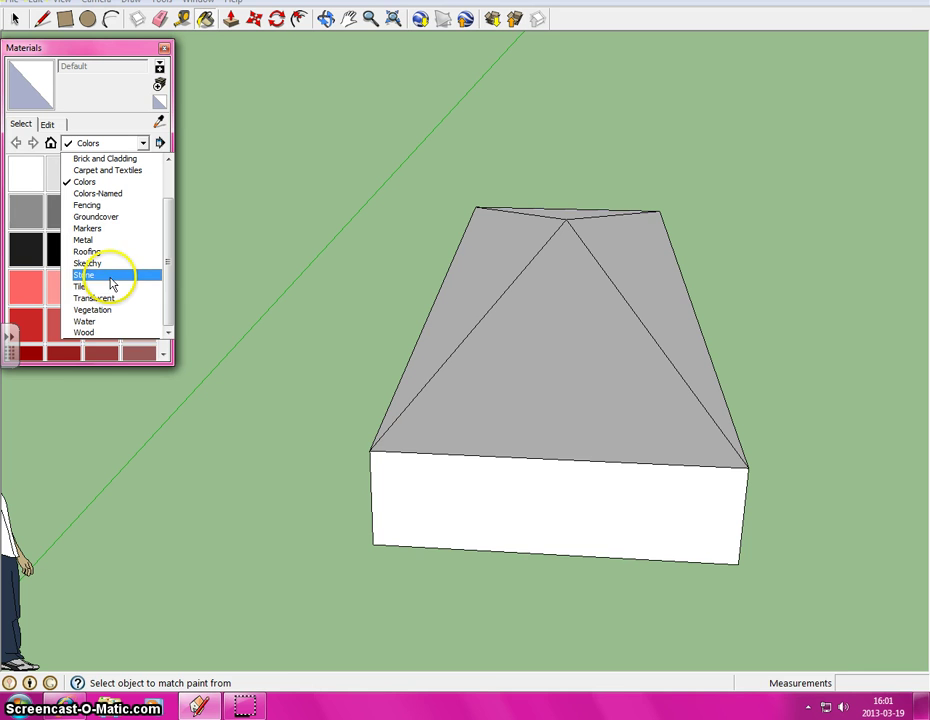
{"action": "left_click", "coordinate": [99, 331]}
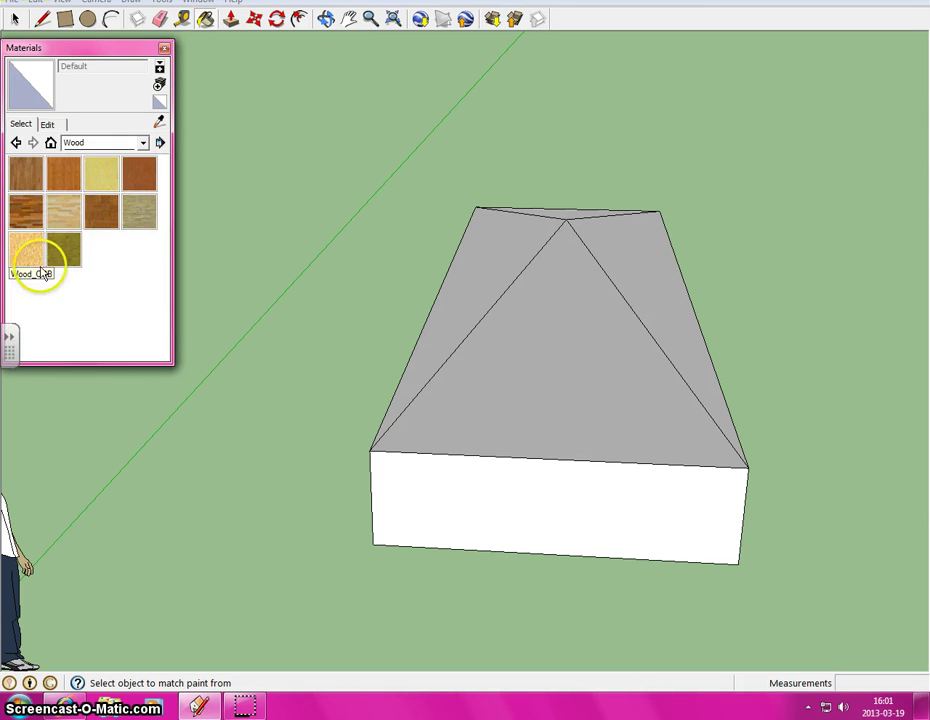
{"action": "left_click", "coordinate": [104, 210]}
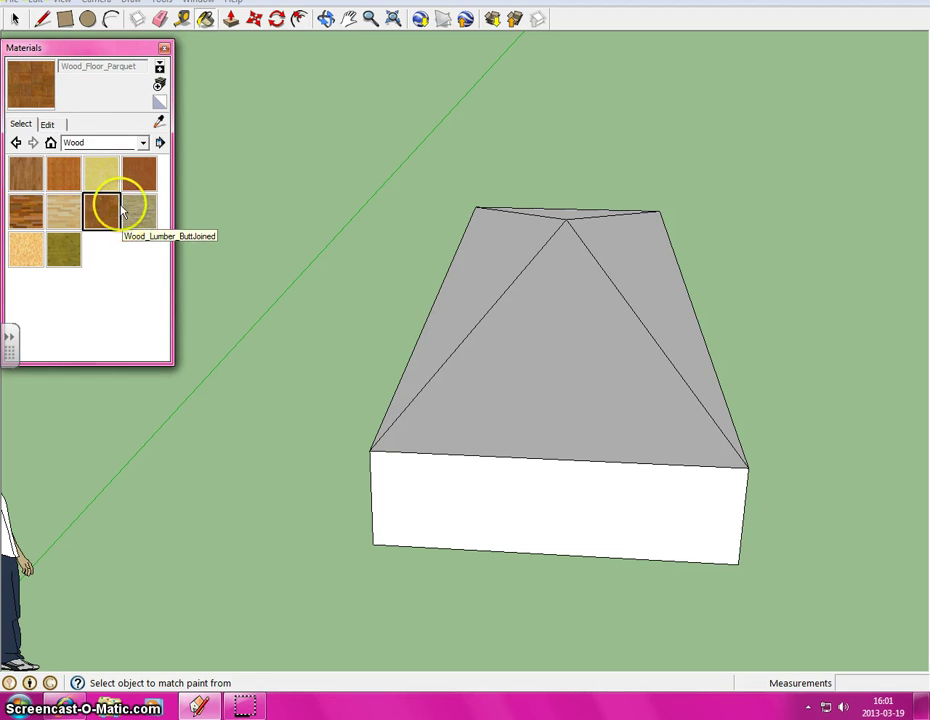
{"action": "left_click", "coordinate": [477, 513]}
Step: Tint the Wood_Floor_Parquet material blue using its colour wheel
{"action": "left_click", "coordinate": [60, 127]}
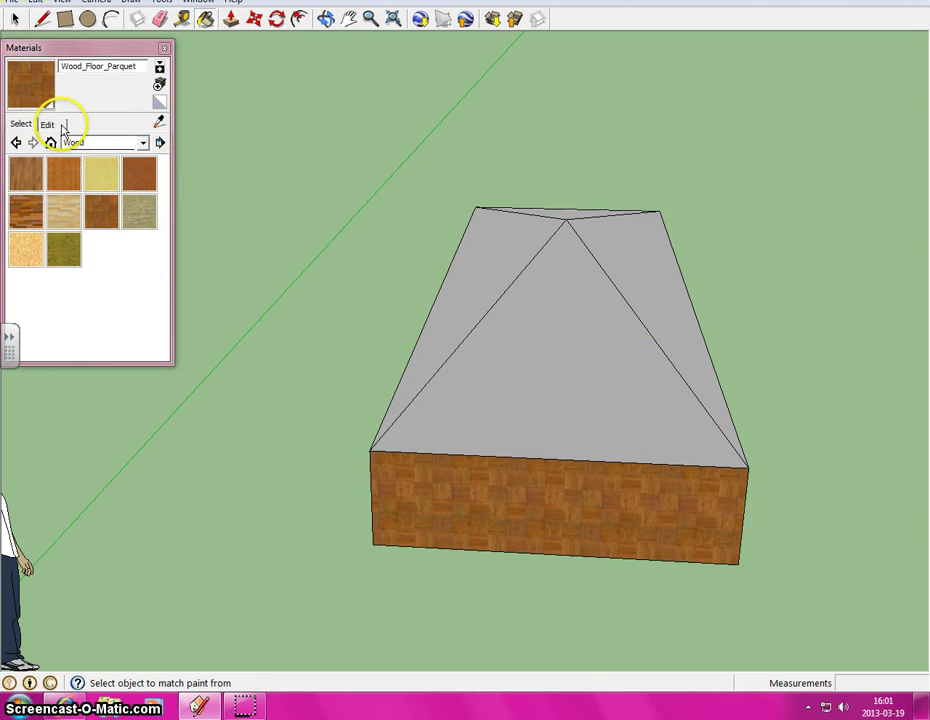
{"action": "left_click", "coordinate": [58, 127]}
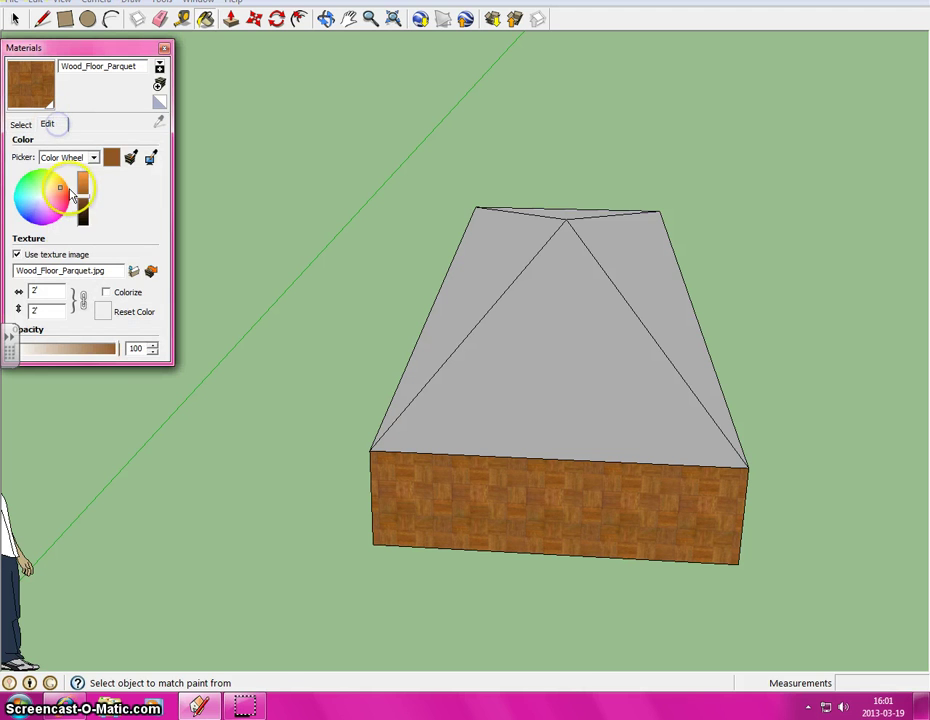
{"action": "left_click", "coordinate": [34, 203]}
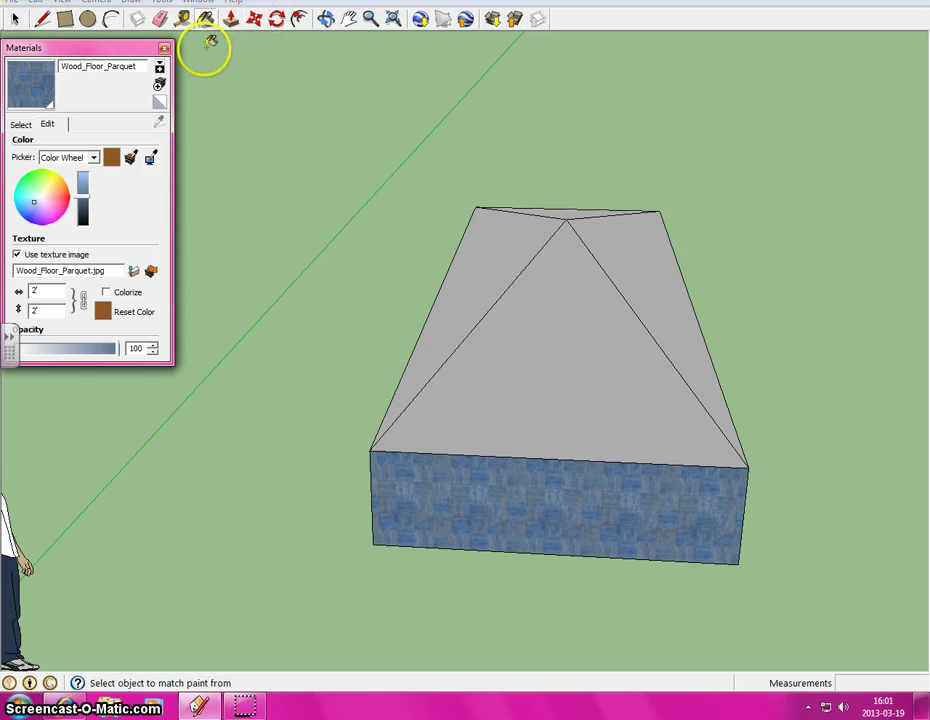
Step: Paint the long side wall and the white end wall with blue parquet
{"action": "left_click", "coordinate": [328, 20]}
{"action": "left_click_drag", "start_coordinate": [731, 425], "coordinate": [306, 374]}
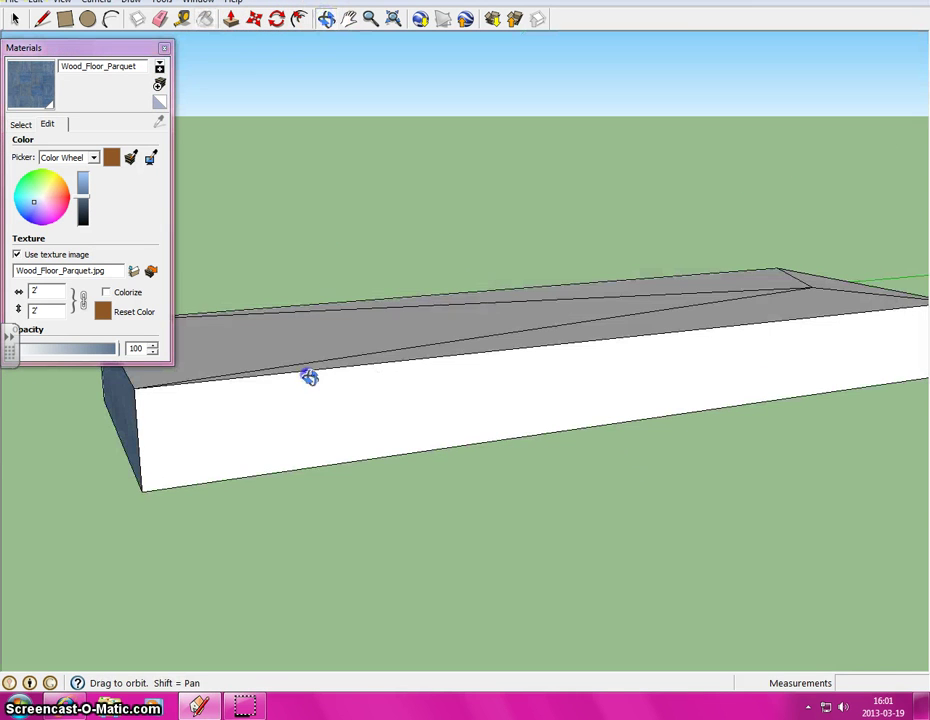
{"action": "left_click", "coordinate": [205, 20]}
{"action": "left_click", "coordinate": [374, 394]}
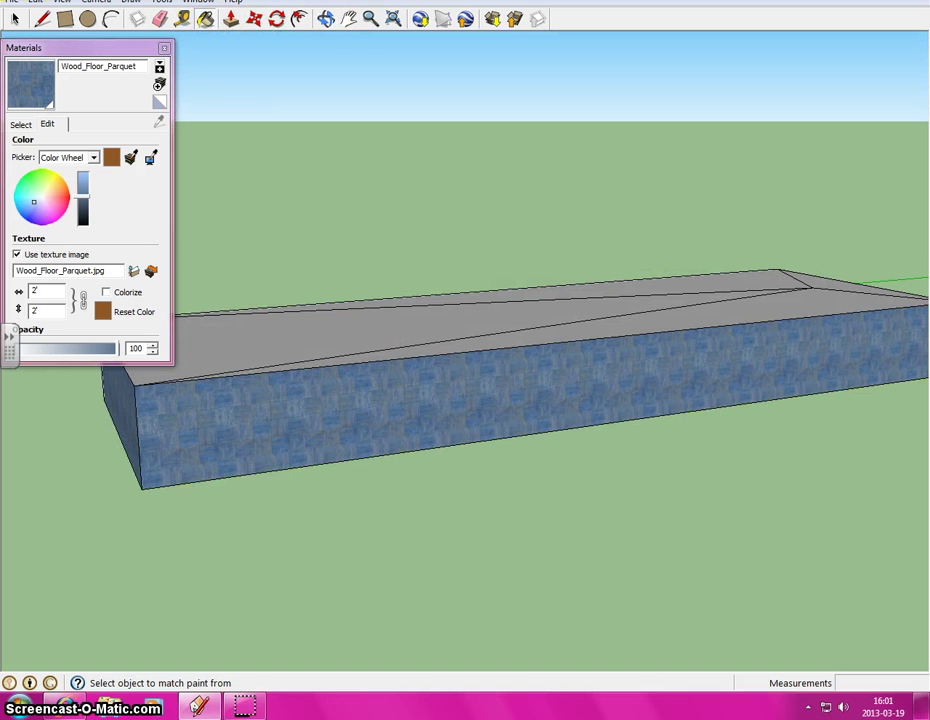
{"action": "left_click", "coordinate": [326, 19]}
{"action": "left_click_drag", "start_coordinate": [386, 104], "coordinate": [298, 74]}
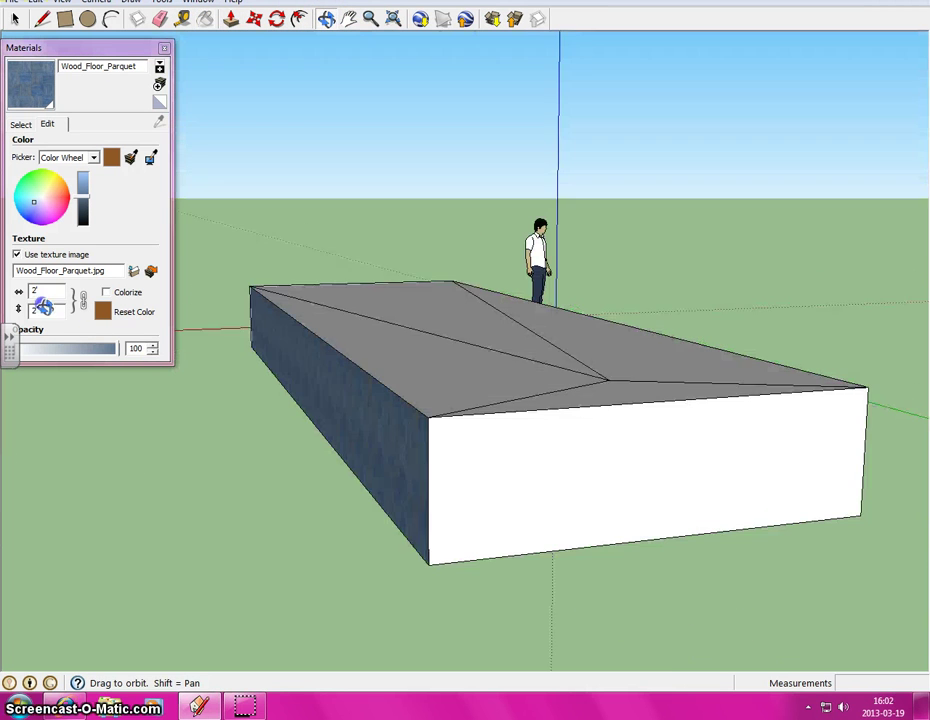
{"action": "left_click", "coordinate": [205, 20]}
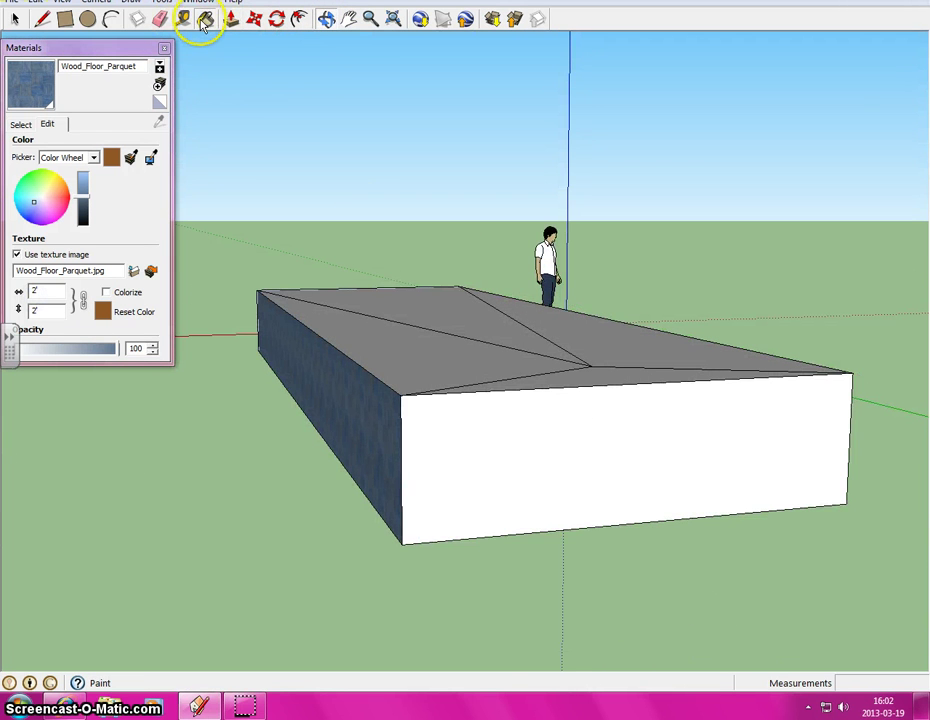
{"action": "left_click", "coordinate": [490, 400]}
Step: Paint the last white side wall with blue parquet and orbit closer to the box
{"action": "left_click", "coordinate": [326, 19]}
{"action": "left_click_drag", "start_coordinate": [407, 153], "coordinate": [145, 238]}
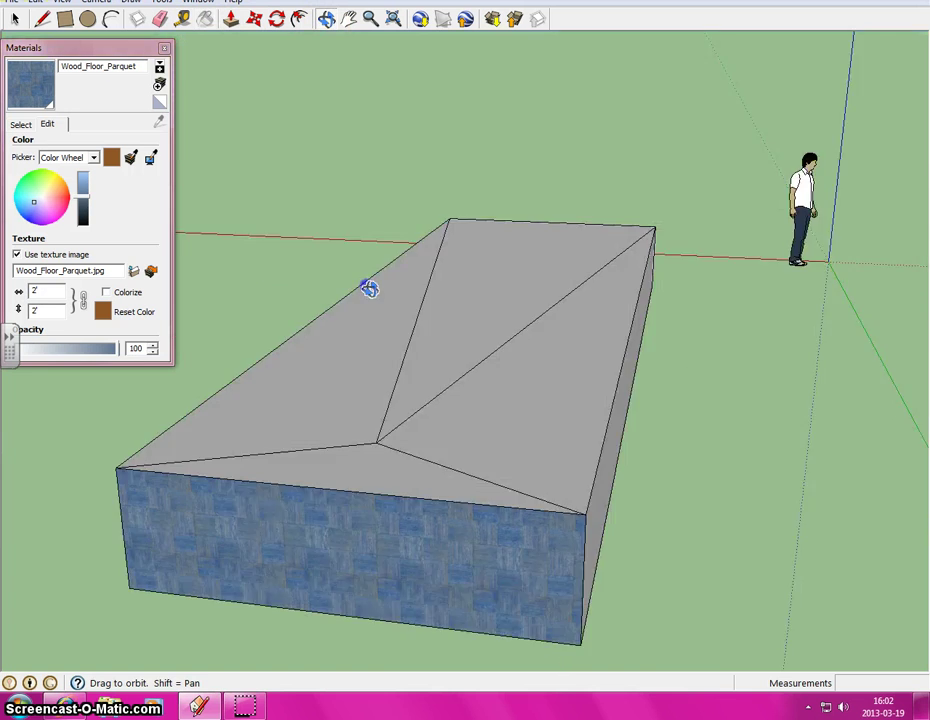
{"action": "left_click", "coordinate": [207, 18]}
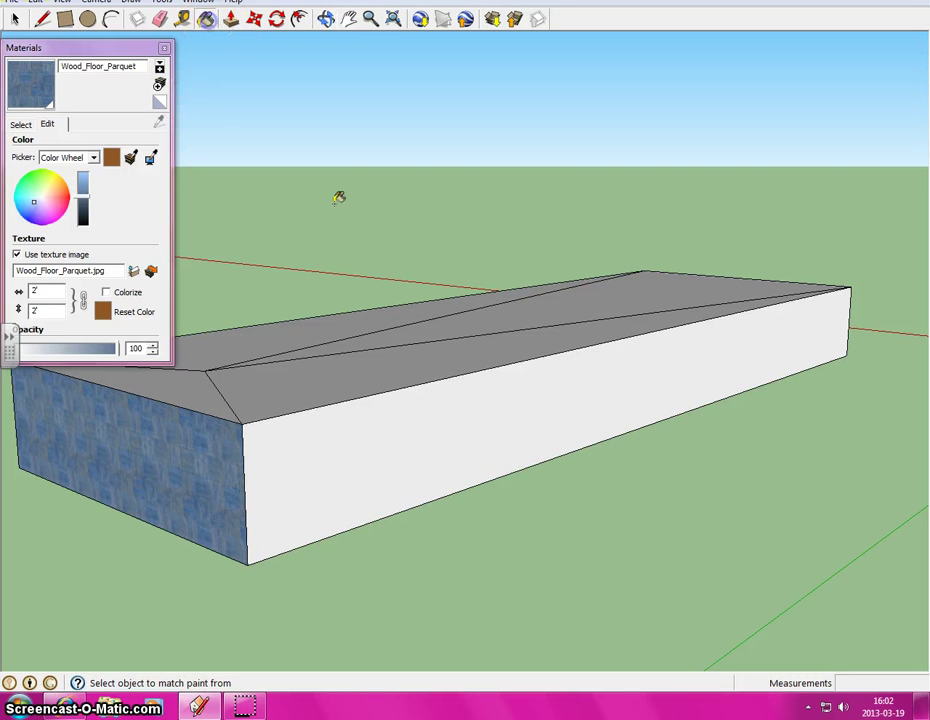
{"action": "left_click", "coordinate": [421, 477]}
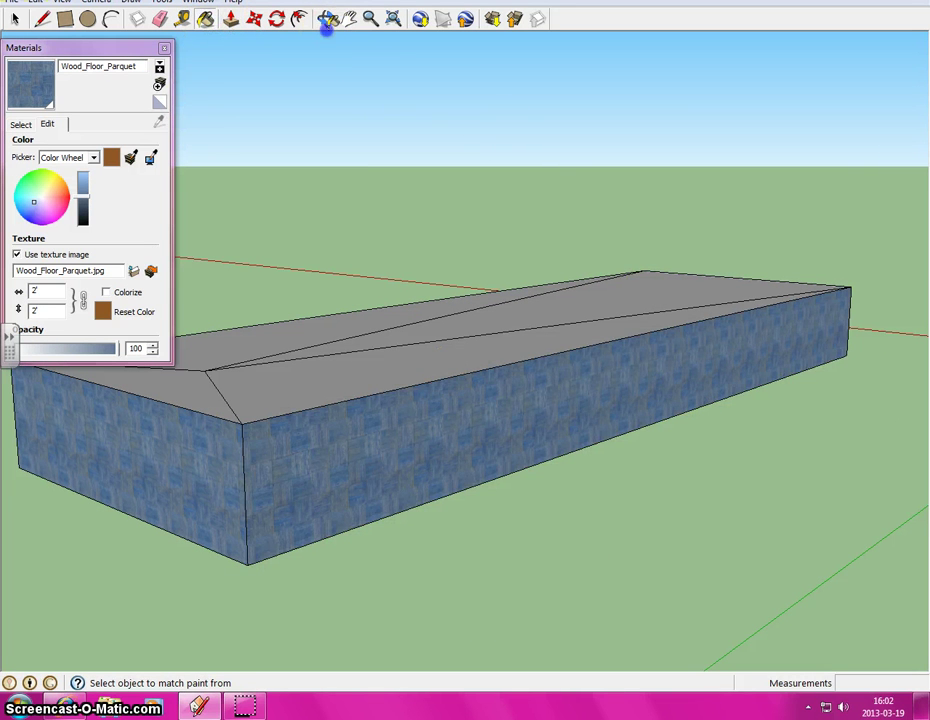
{"action": "left_click", "coordinate": [326, 22]}
{"action": "mouse_move", "coordinate": [598, 191]}
{"action": "left_mouse_down"}
{"action": "mouse_move", "coordinate": [131, 416]}
{"action": "mouse_move", "coordinate": [280, 456]}
{"action": "mouse_move", "coordinate": [523, 465]}
{"action": "mouse_move", "coordinate": [787, 417]}
{"action": "mouse_move", "coordinate": [872, 326]}
{"action": "mouse_move", "coordinate": [868, 442]}
{"action": "mouse_move", "coordinate": [247, 380]}
{"action": "mouse_move", "coordinate": [313, 458]}
{"action": "mouse_move", "coordinate": [772, 486]}
{"action": "mouse_move", "coordinate": [247, 120]}
{"action": "mouse_move", "coordinate": [197, 31]}
{"action": "left_mouse_up"}
Step: From inside the box, paint the back and left interior walls with Color_A01 red
{"action": "left_click", "coordinate": [204, 19]}
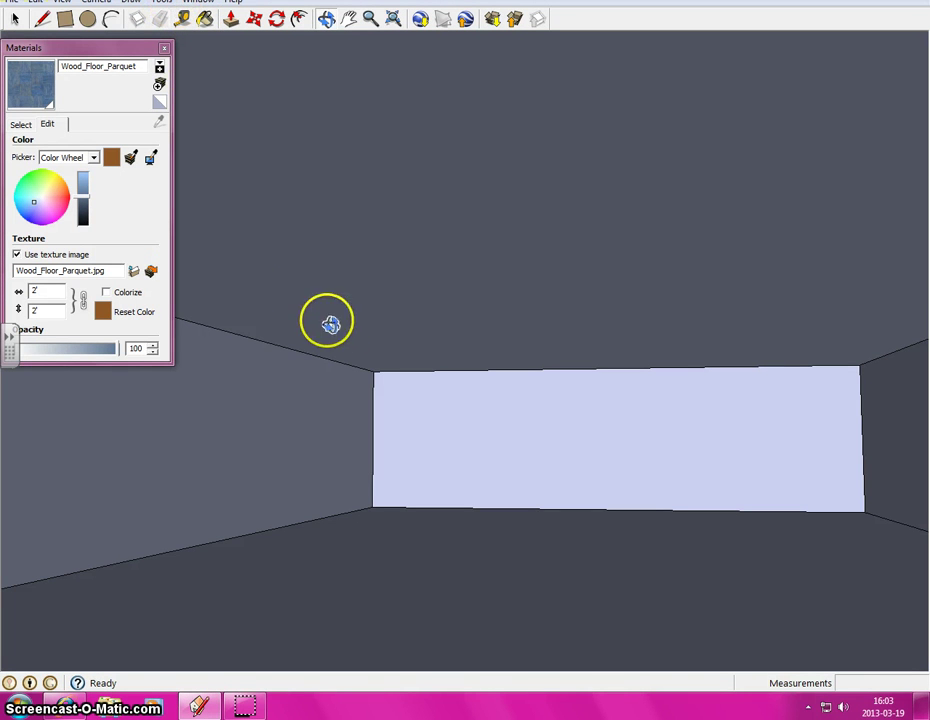
{"action": "left_click", "coordinate": [327, 19]}
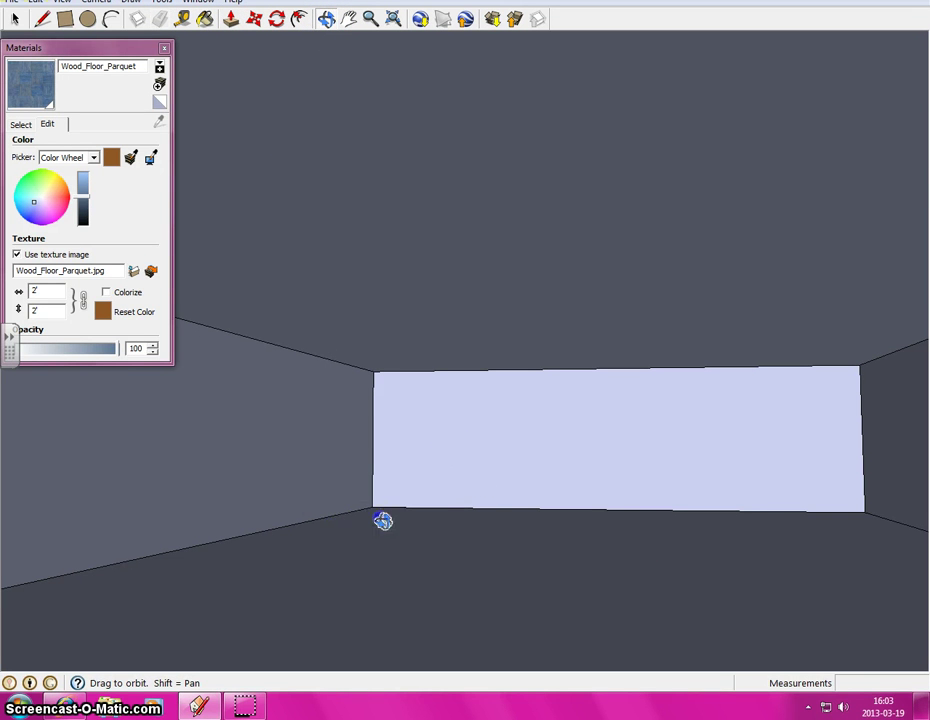
{"action": "mouse_move", "coordinate": [382, 521]}
{"action": "left_mouse_down"}
{"action": "mouse_move", "coordinate": [652, 529]}
{"action": "mouse_move", "coordinate": [328, 536]}
{"action": "left_mouse_up"}
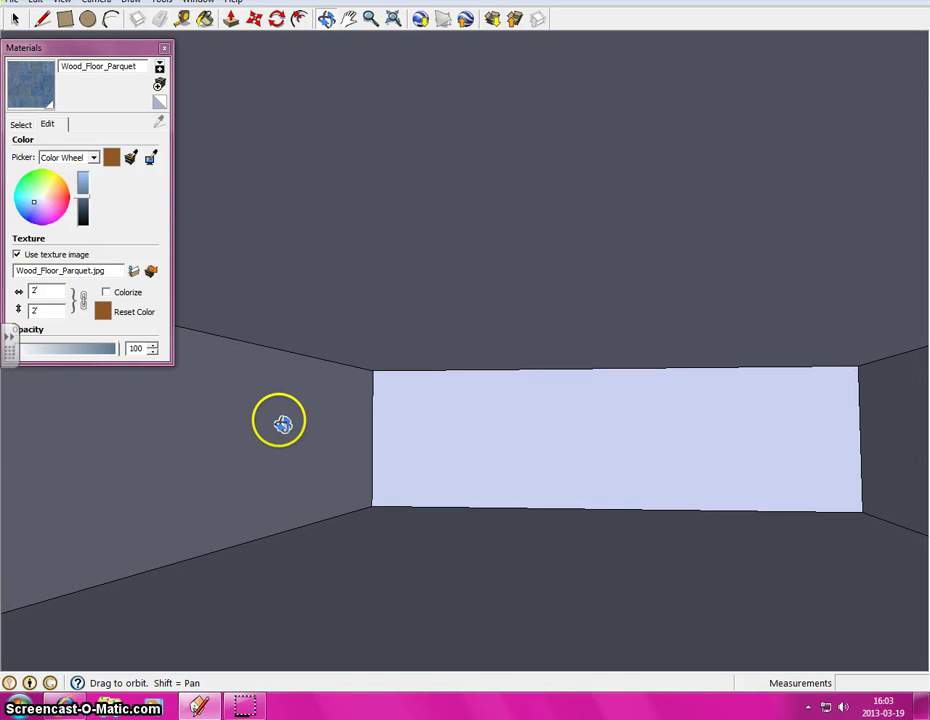
{"action": "left_click", "coordinate": [203, 19]}
{"action": "left_click", "coordinate": [21, 124]}
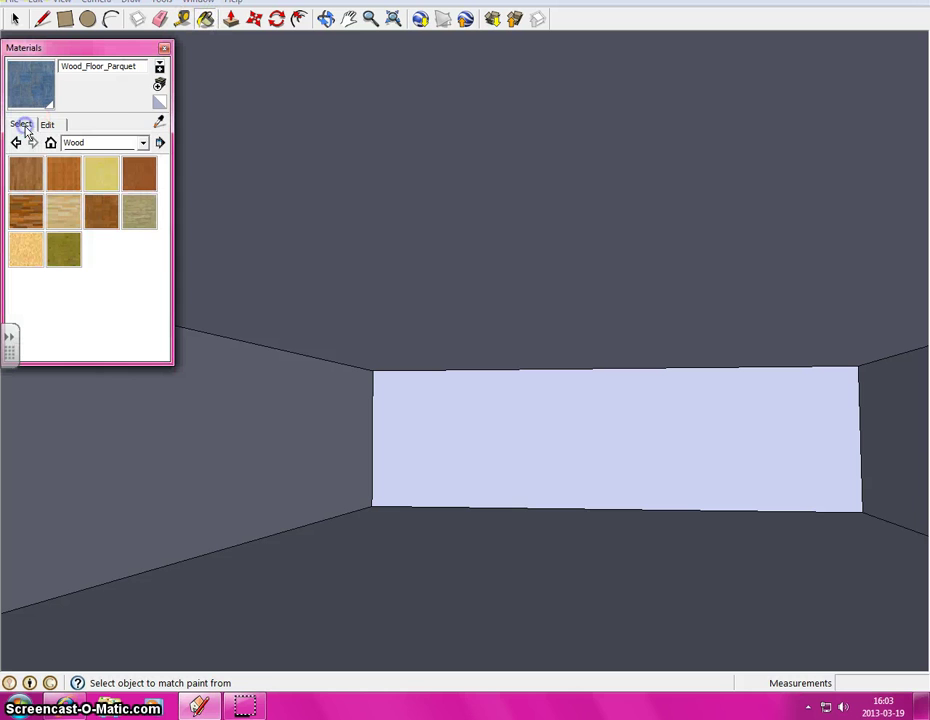
{"action": "left_click", "coordinate": [143, 142]}
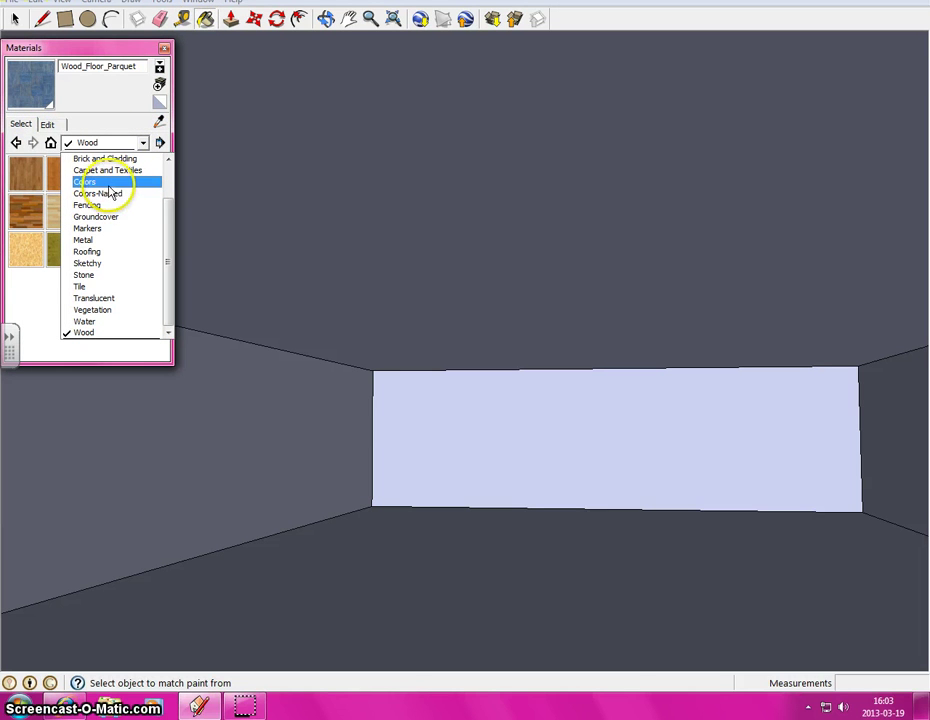
{"action": "left_click", "coordinate": [85, 181]}
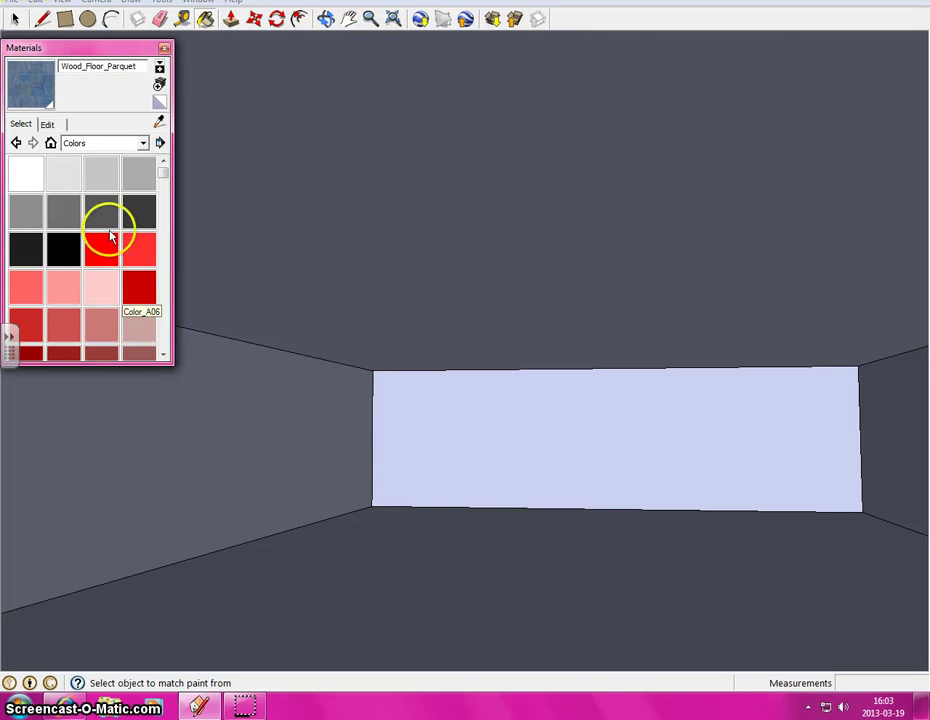
{"action": "left_click", "coordinate": [104, 250]}
{"action": "left_click", "coordinate": [257, 423]}
{"action": "left_click", "coordinate": [519, 423]}
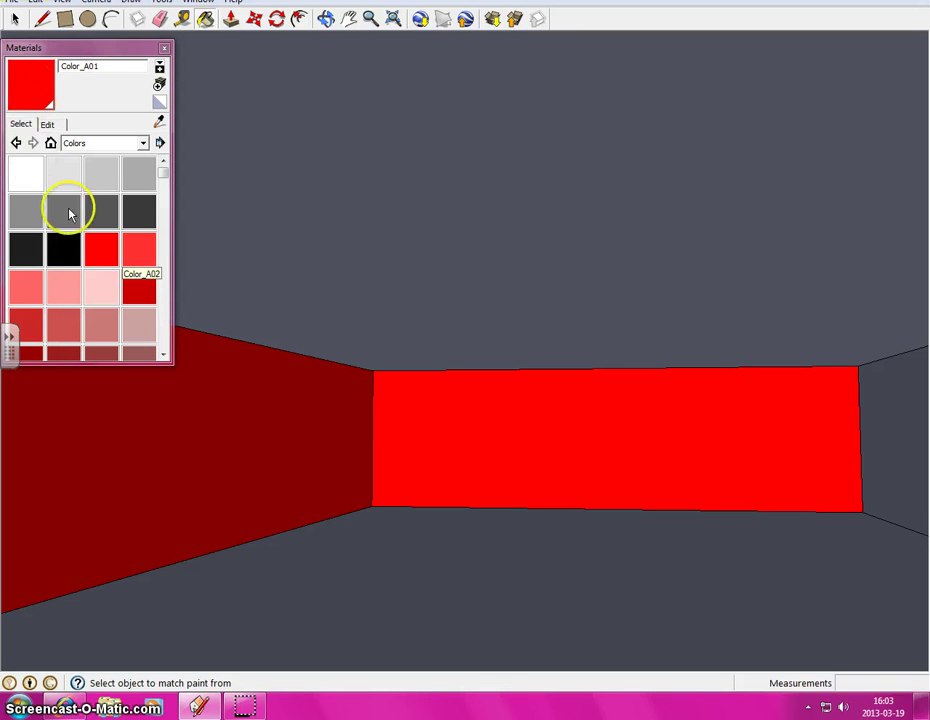
Step: Paint the floor and ceiling with Color_A03 and the right interior wall with Color_A01
{"action": "left_click", "coordinate": [24, 290]}
{"action": "left_click", "coordinate": [372, 556]}
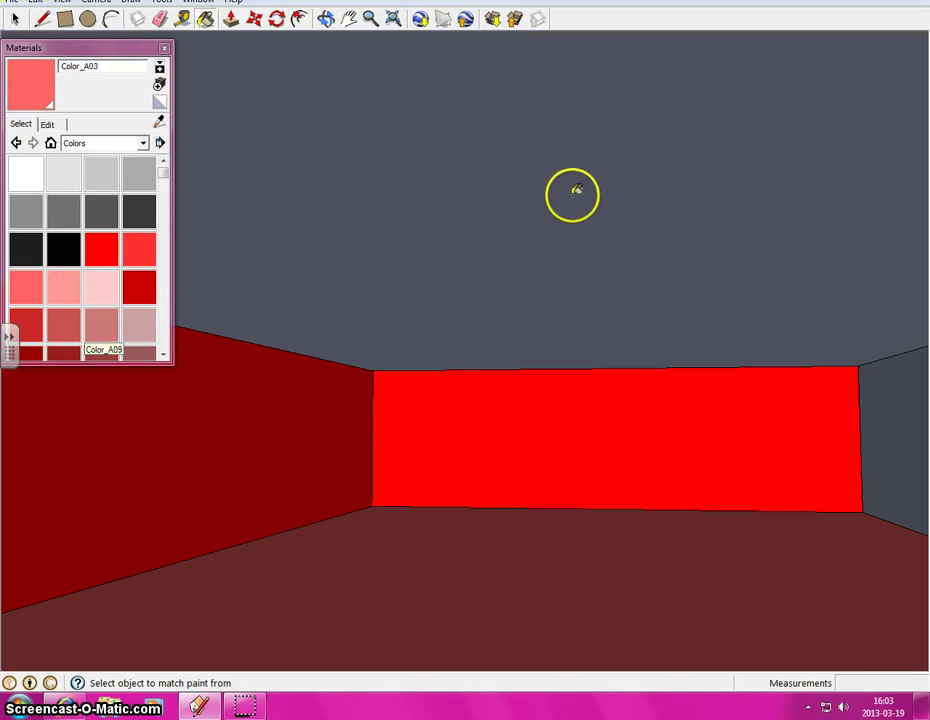
{"action": "left_click", "coordinate": [405, 153]}
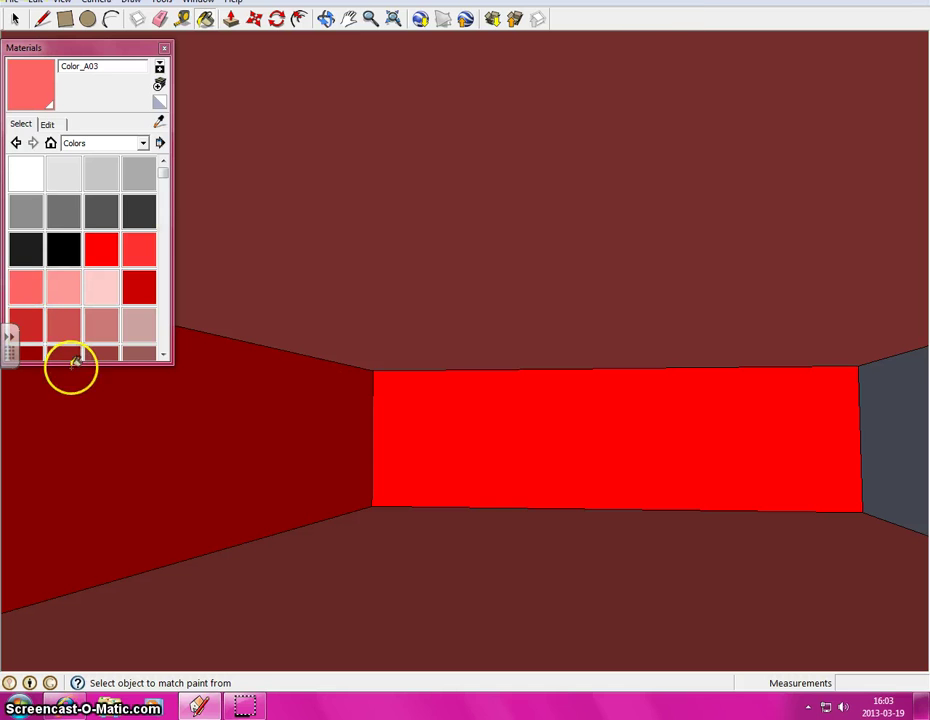
{"action": "left_click", "coordinate": [76, 247]}
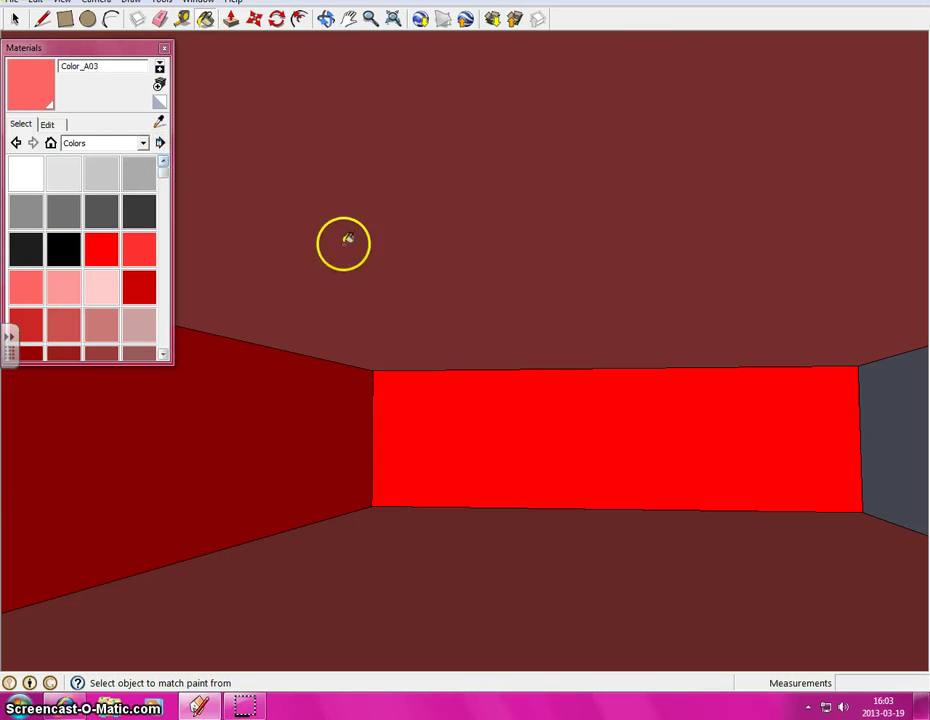
{"action": "left_click", "coordinate": [101, 250]}
{"action": "left_click", "coordinate": [921, 412]}
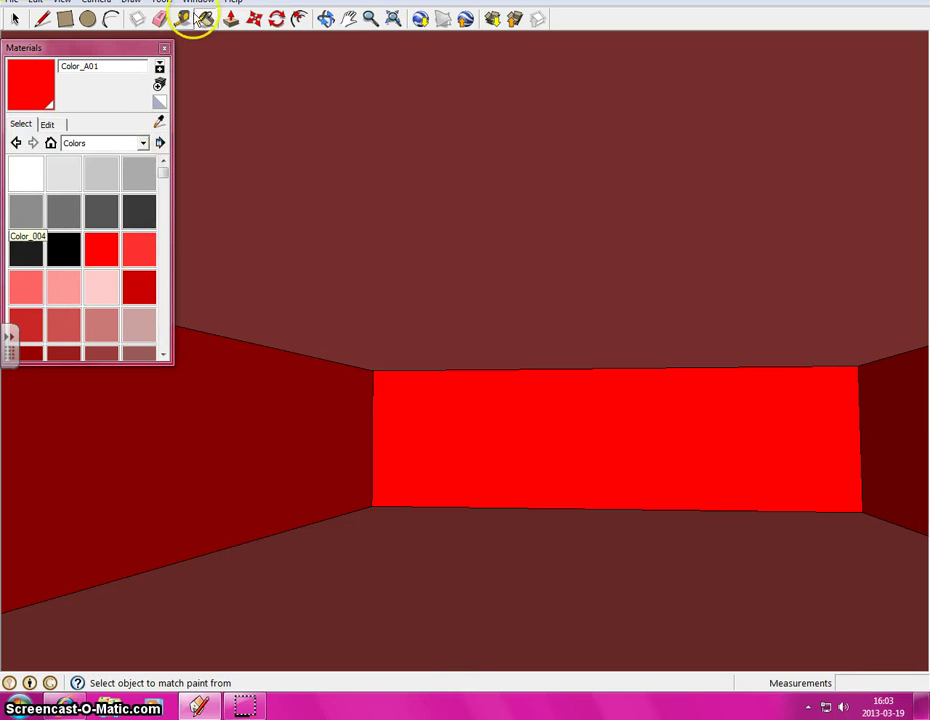
{"action": "key", "text": "alt"}
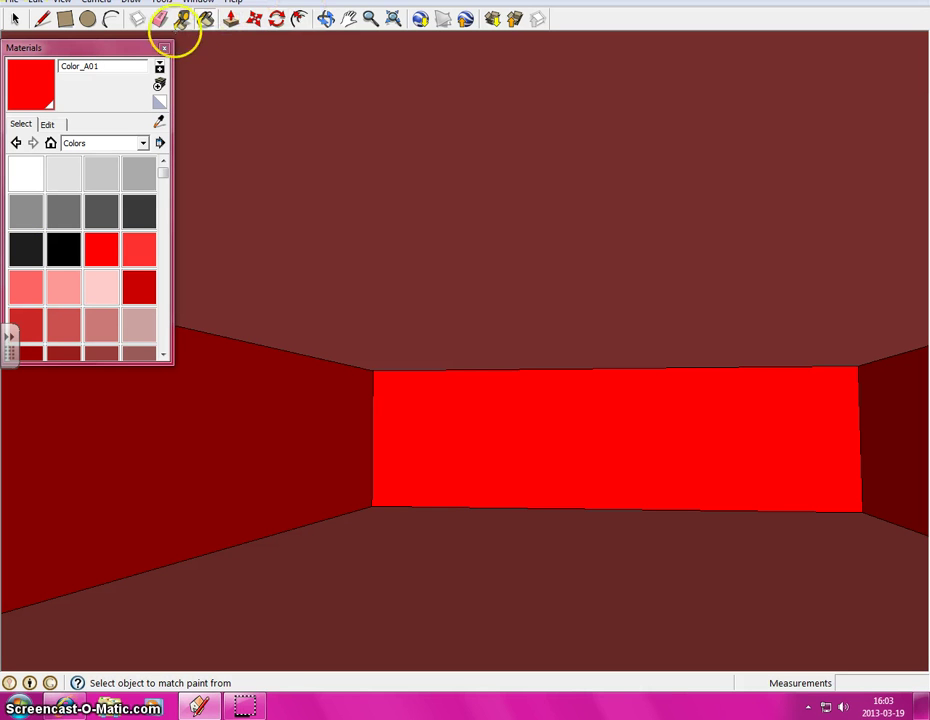
{"action": "left_click", "coordinate": [327, 19]}
{"action": "left_click_drag", "start_coordinate": [324, 201], "coordinate": [654, 271]}
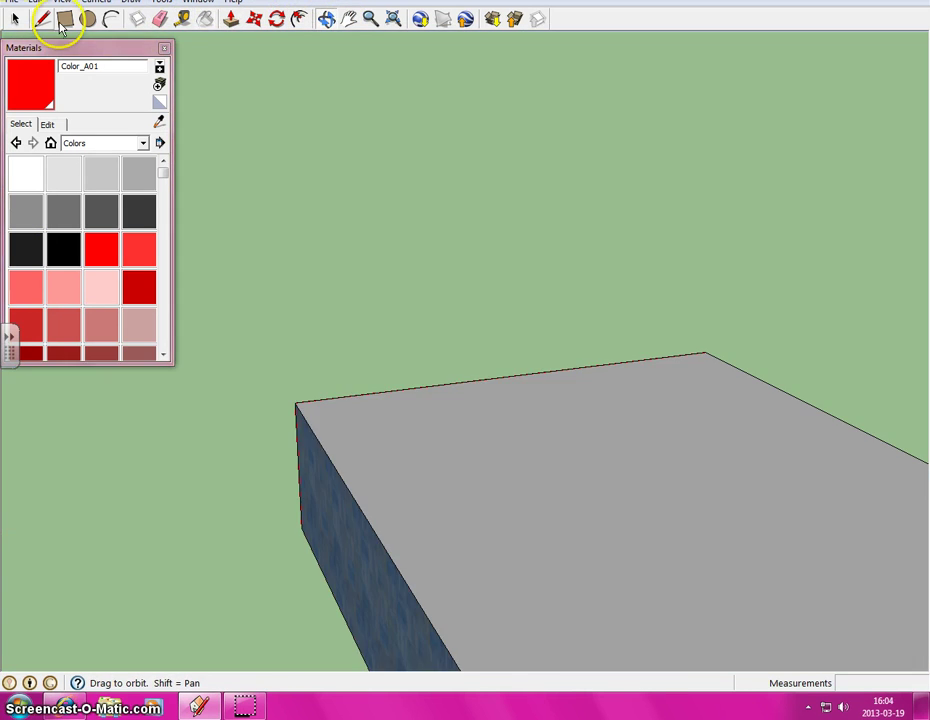
{"action": "left_click", "coordinate": [42, 17]}
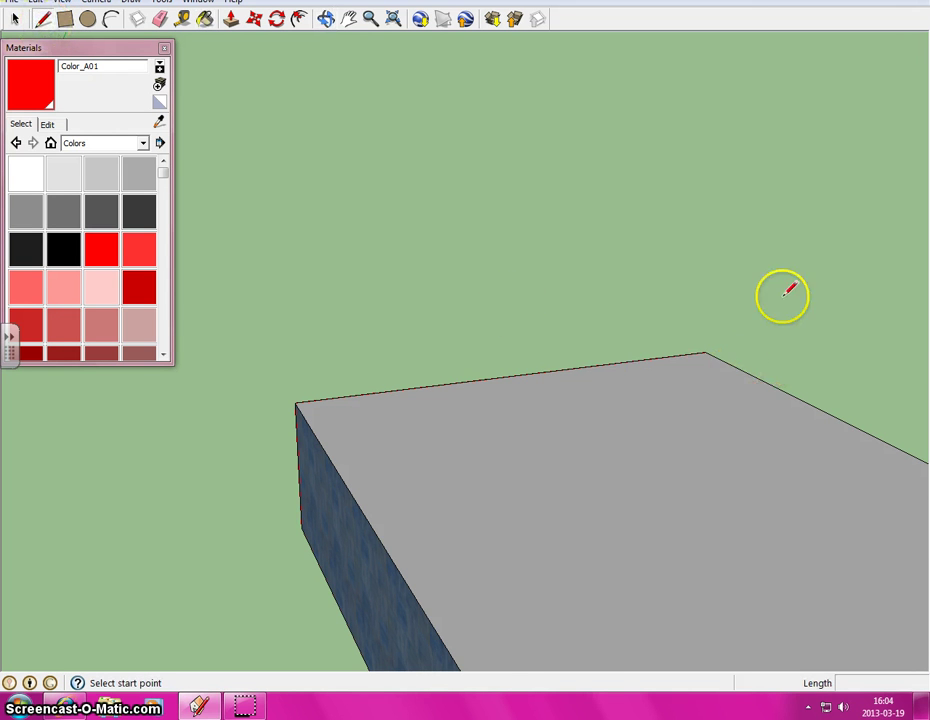
{"action": "left_click", "coordinate": [706, 349]}
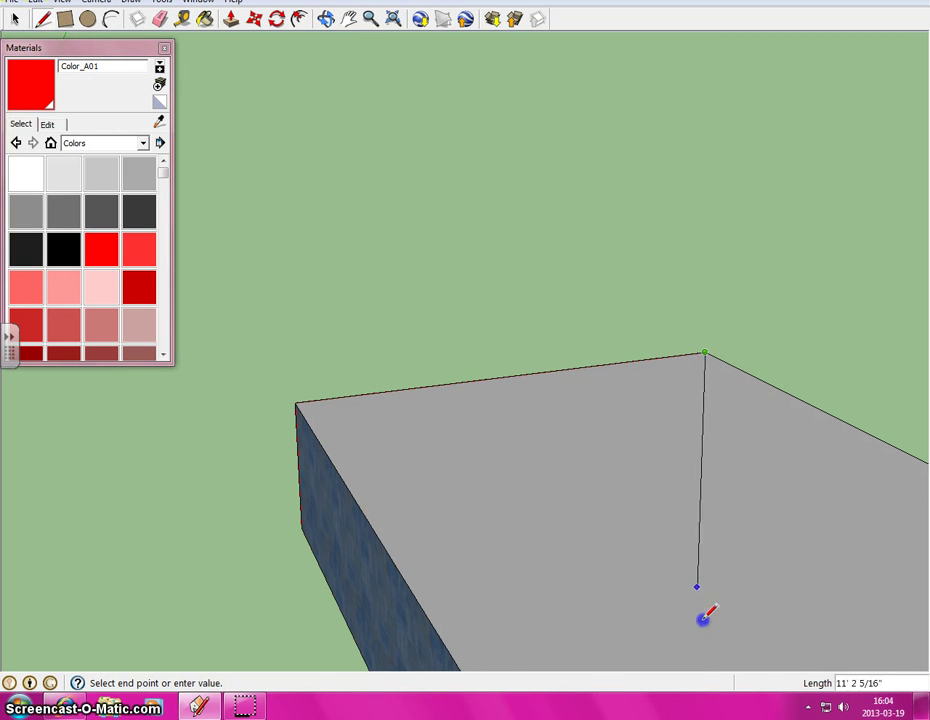
{"action": "mouse_move", "coordinate": [695, 612]}
{"action": "middle_mouse_down"}
{"action": "mouse_move", "coordinate": [782, 706]}
{"action": "mouse_move", "coordinate": [926, 700]}
{"action": "middle_mouse_up"}
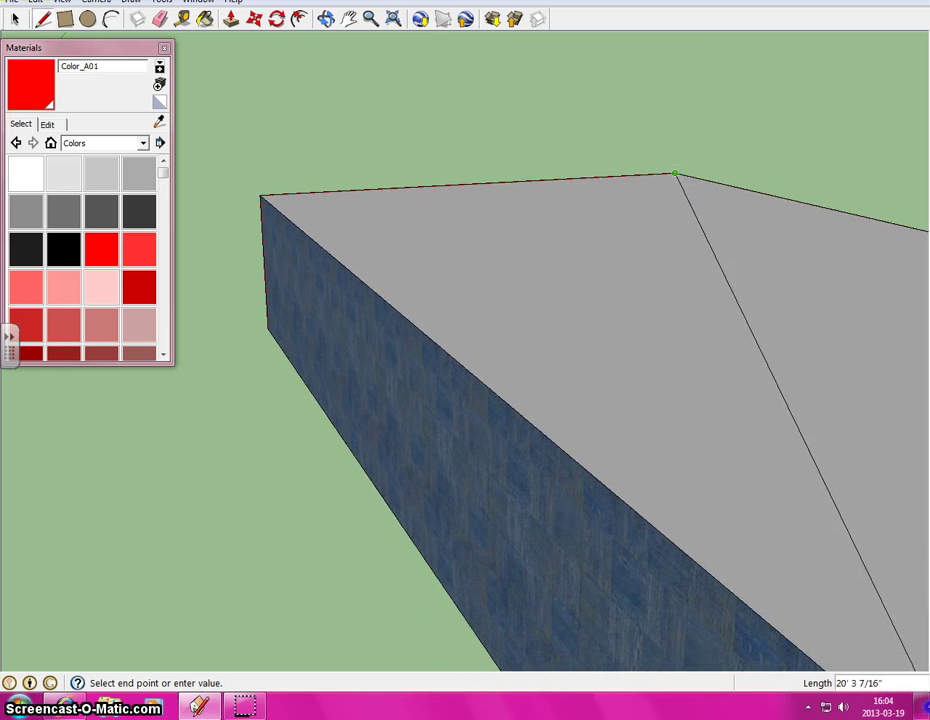
{"action": "mouse_move", "coordinate": [926, 700]}
{"action": "middle_mouse_down"}
{"action": "mouse_move", "coordinate": [926, 665]}
{"action": "mouse_move", "coordinate": [580, 60]}
{"action": "middle_mouse_up"}
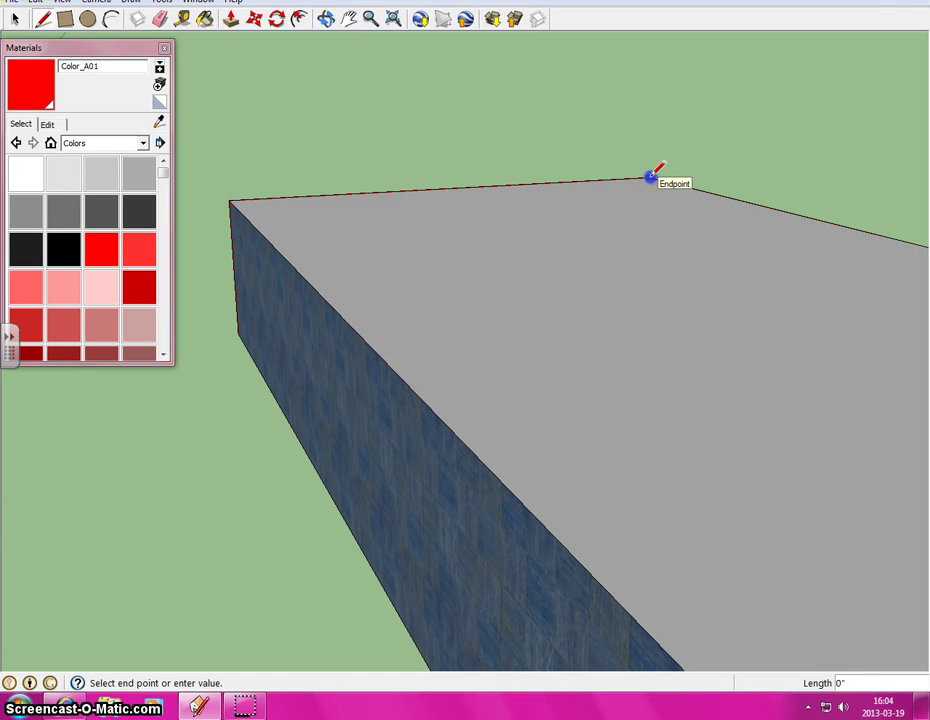
{"action": "left_click", "coordinate": [557, 98]}
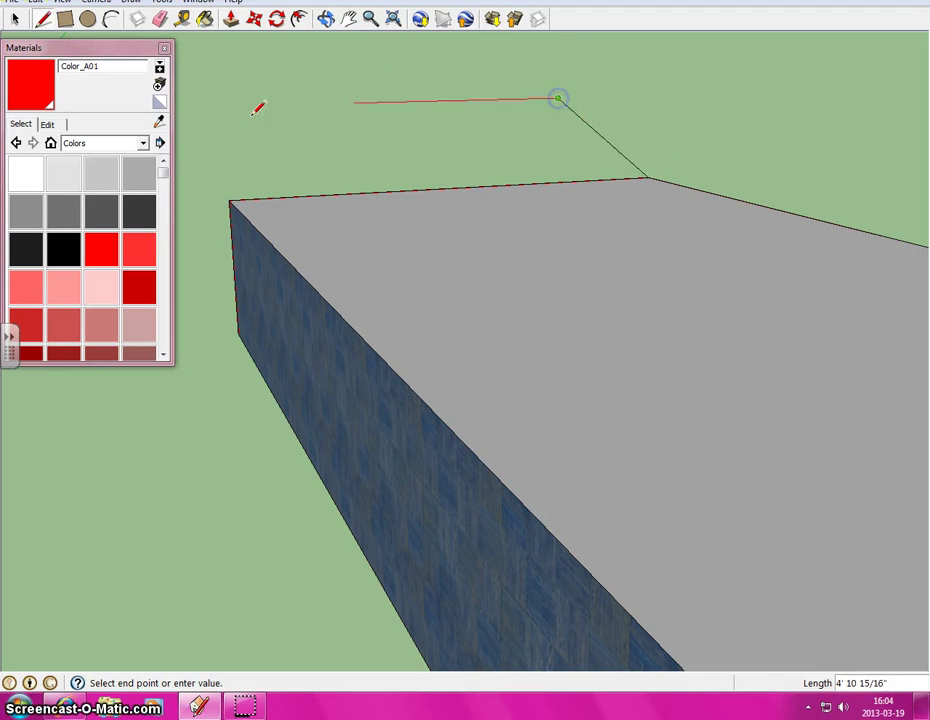
{"action": "left_click", "coordinate": [440, 112]}
{"action": "left_click", "coordinate": [580, 115]}
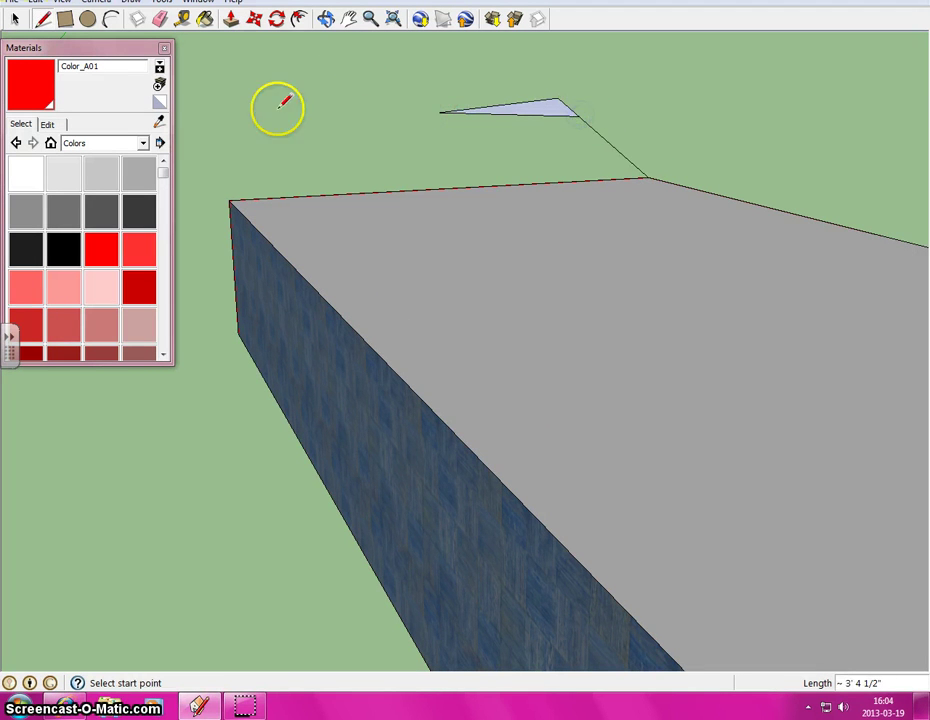
{"action": "left_click", "coordinate": [162, 19]}
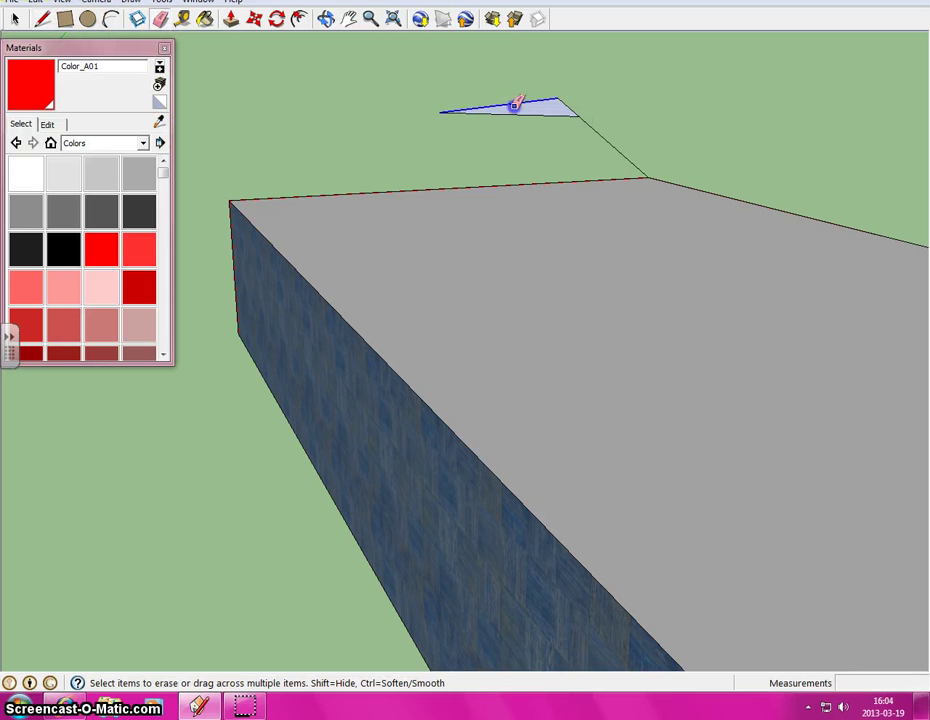
{"action": "left_click_drag", "start_coordinate": [537, 123], "coordinate": [428, 58]}
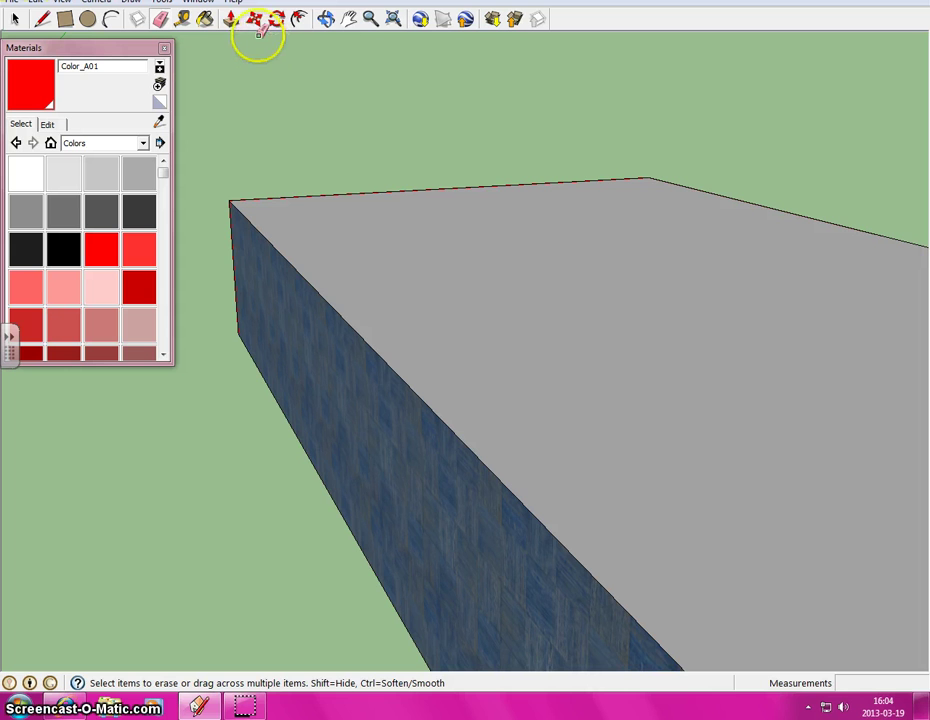
{"action": "left_click", "coordinate": [326, 19]}
Step: Zoom out to frame the box, then draw two corner-to-corner diagonals across its top face
{"action": "mouse_move", "coordinate": [554, 415]}
{"action": "left_mouse_down"}
{"action": "mouse_move", "coordinate": [497, 430]}
{"action": "mouse_move", "coordinate": [470, 410]}
{"action": "left_mouse_up"}
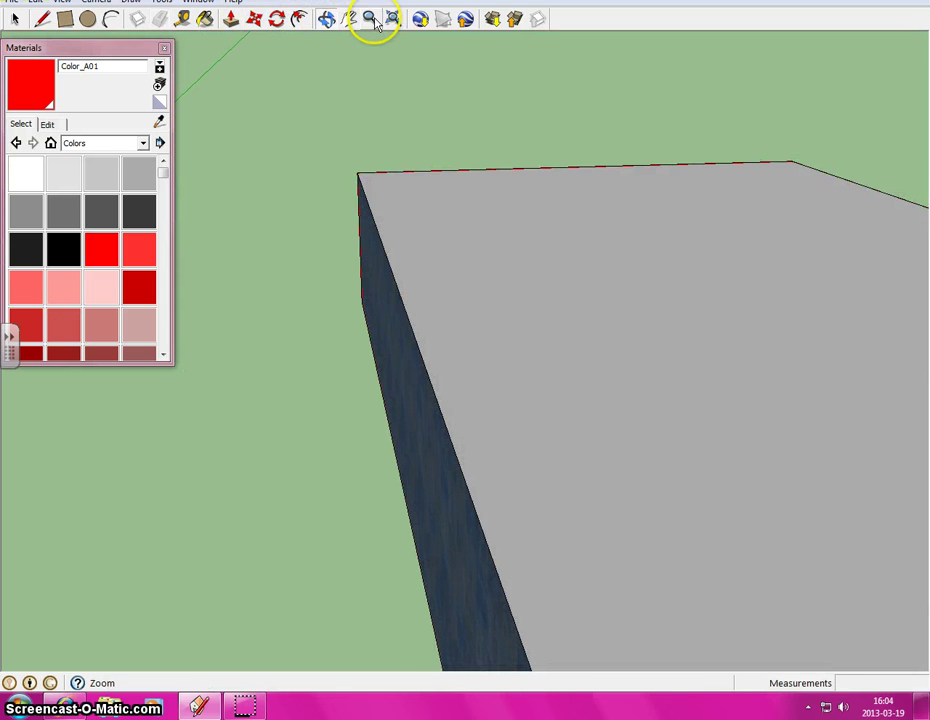
{"action": "left_click", "coordinate": [370, 19]}
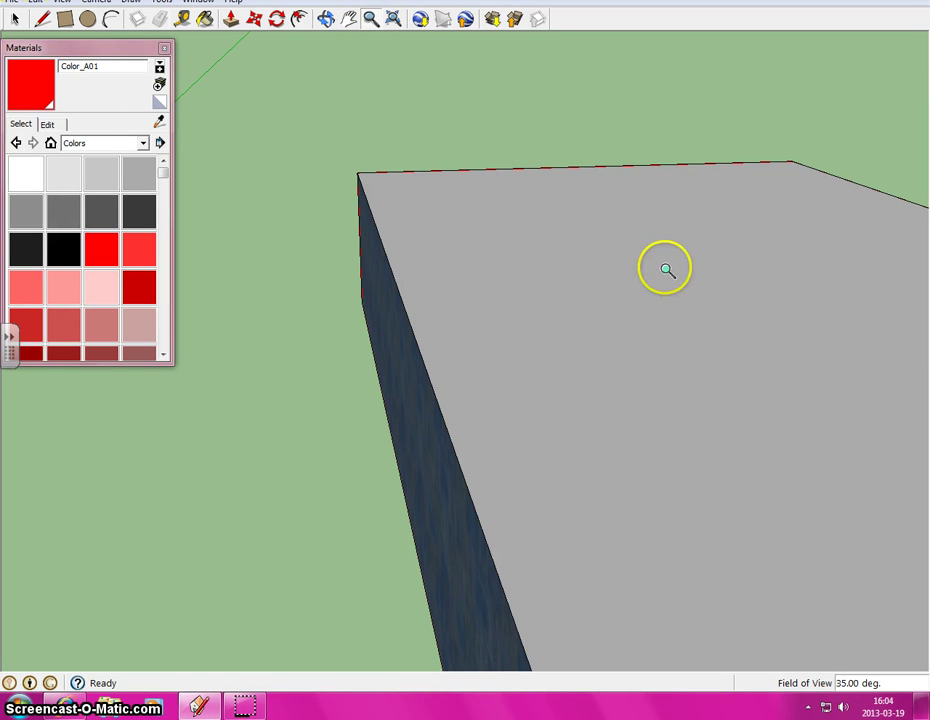
{"action": "left_click_drag", "start_coordinate": [689, 170], "coordinate": [692, 574]}
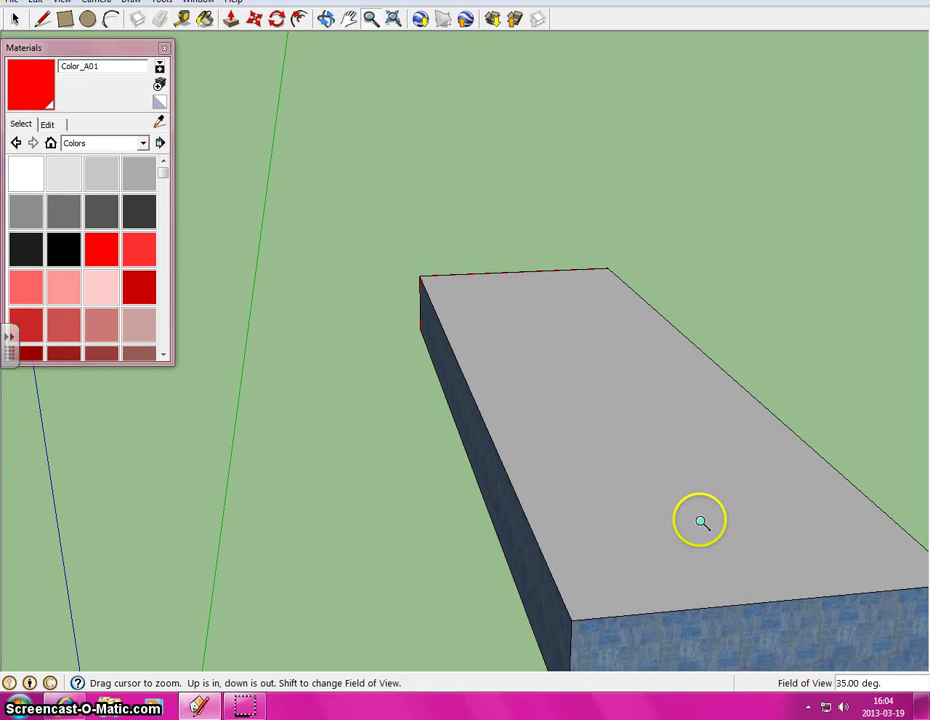
{"action": "mouse_move", "coordinate": [672, 630]}
{"action": "left_mouse_down"}
{"action": "mouse_move", "coordinate": [660, 216]}
{"action": "mouse_move", "coordinate": [703, 661]}
{"action": "left_mouse_up"}
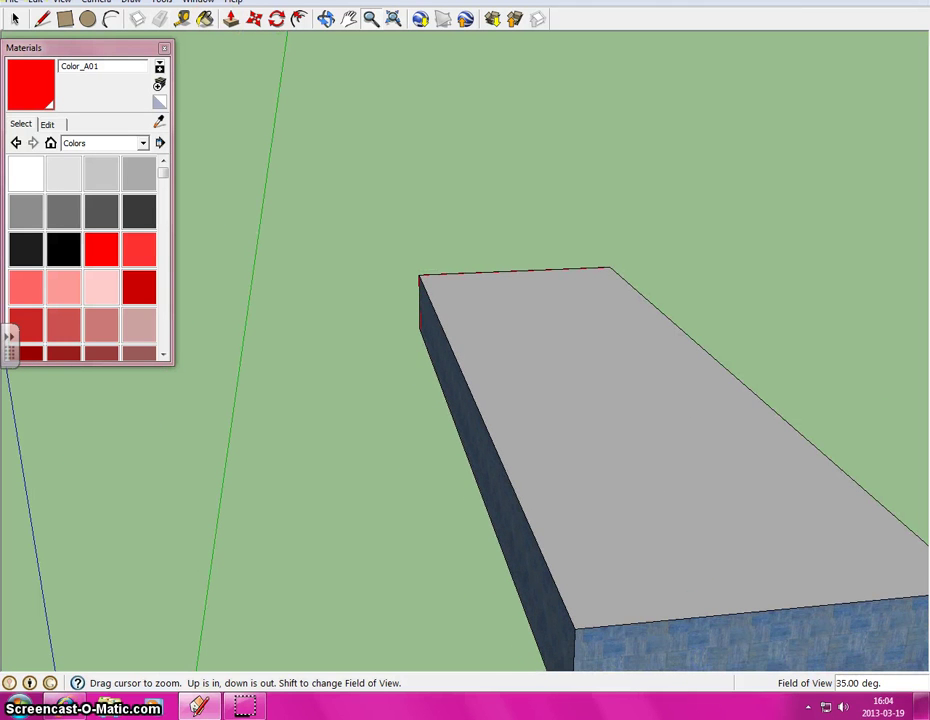
{"action": "left_click", "coordinate": [42, 18]}
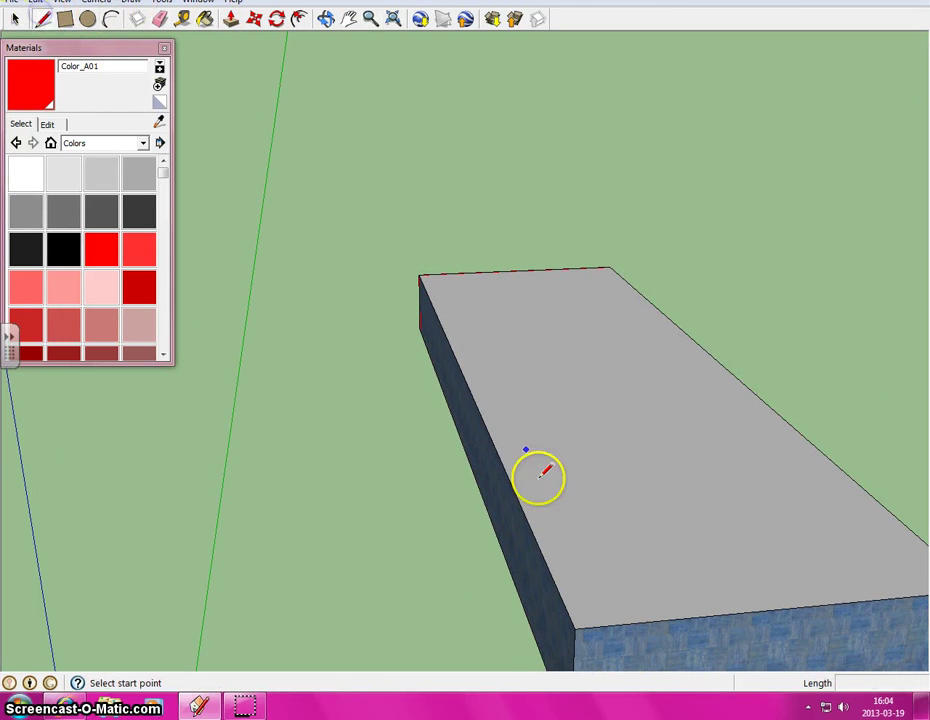
{"action": "left_click", "coordinate": [610, 267]}
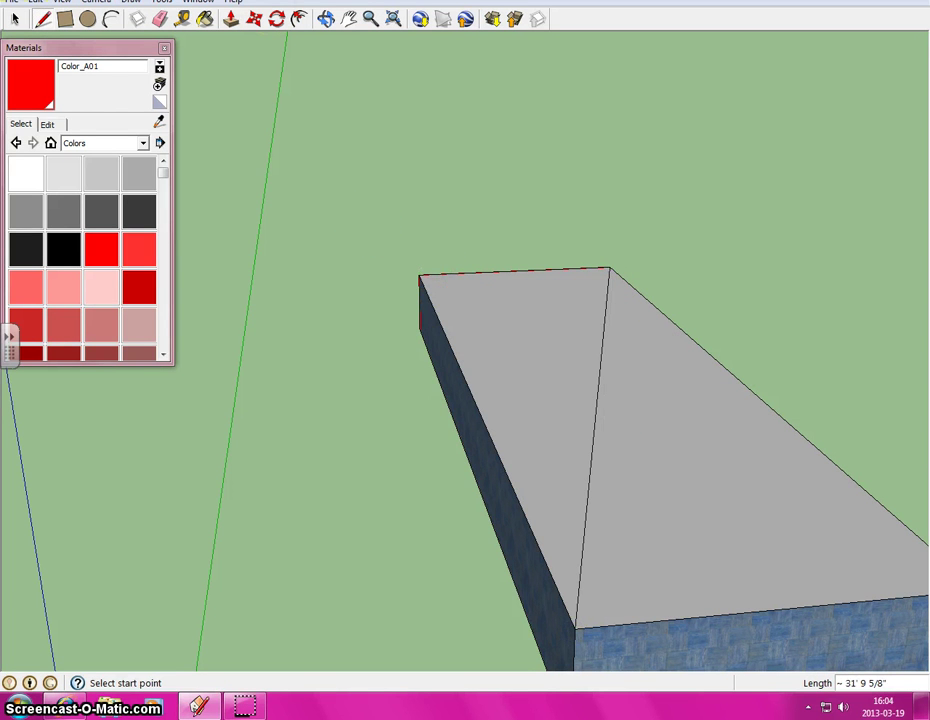
{"action": "left_click", "coordinate": [349, 18]}
{"action": "left_click_drag", "start_coordinate": [704, 396], "coordinate": [577, 378]}
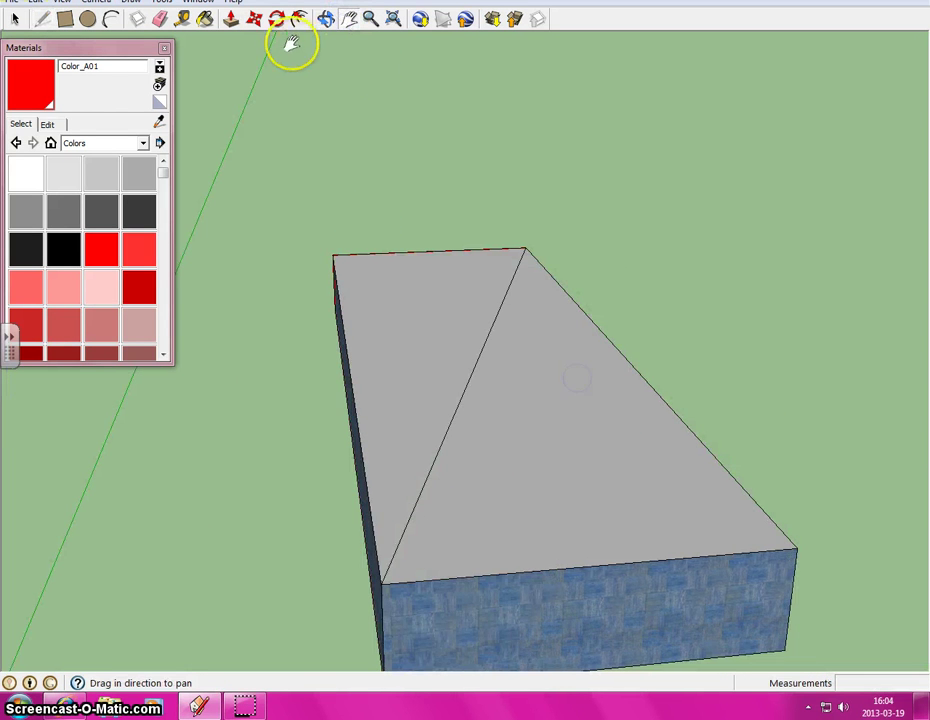
{"action": "left_click", "coordinate": [45, 19]}
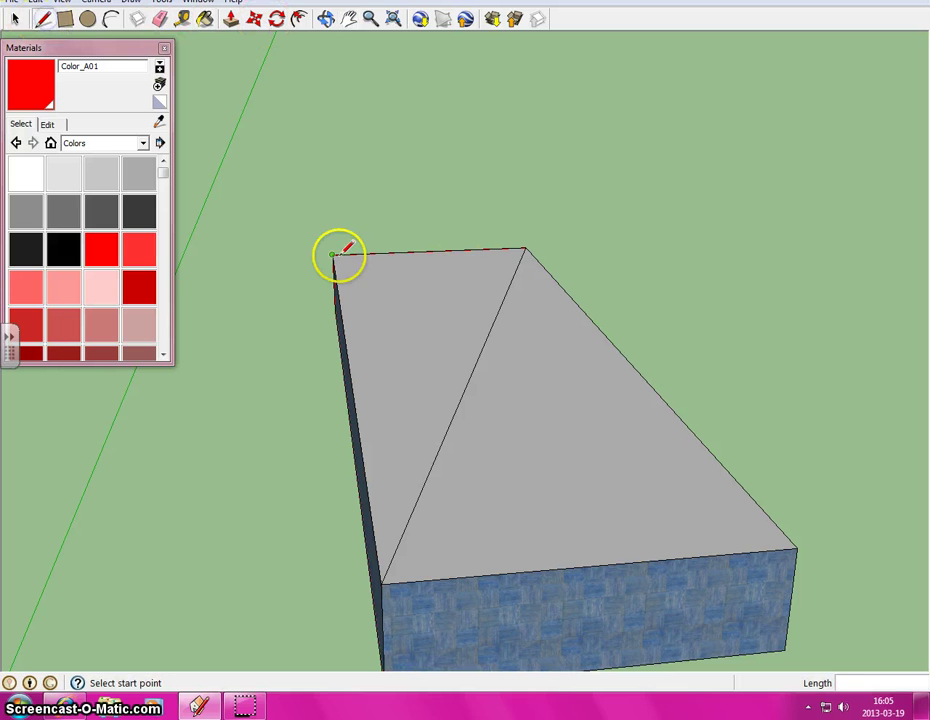
{"action": "left_click", "coordinate": [333, 256]}
{"action": "left_click", "coordinate": [798, 549]}
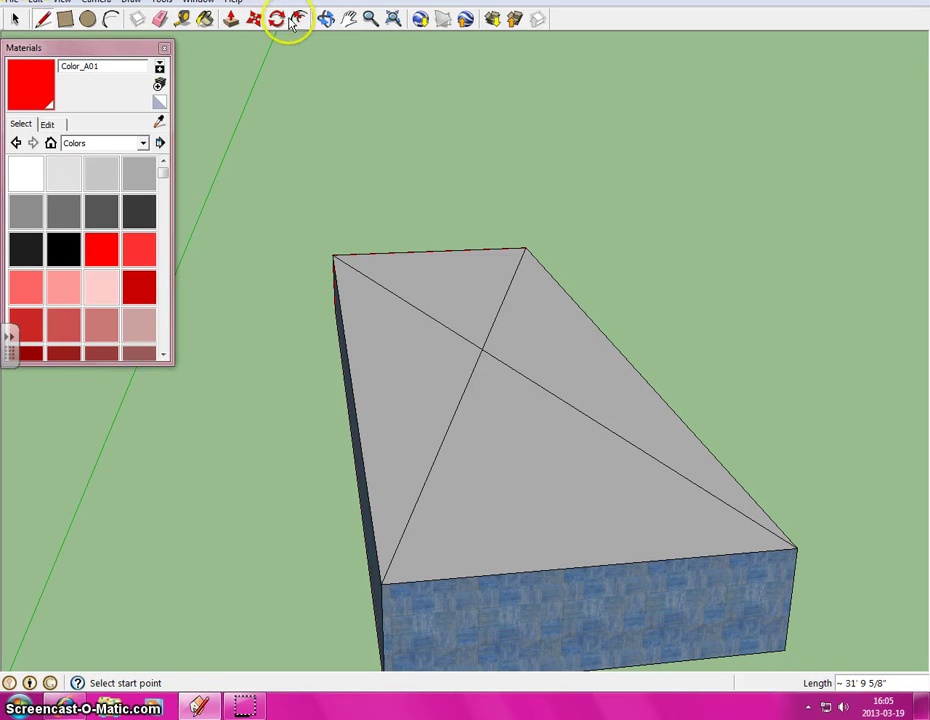
{"action": "left_click", "coordinate": [256, 20]}
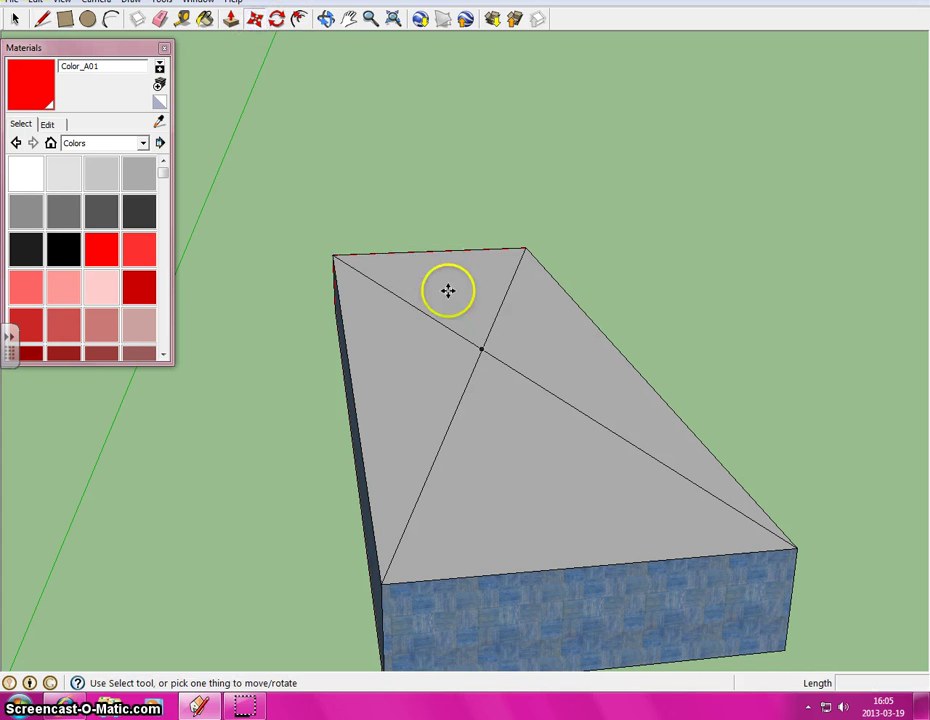
Step: Move the diagonals' crossing point 5' 3 5/8" toward the back edge as the roof peak
{"action": "left_click", "coordinate": [484, 346]}
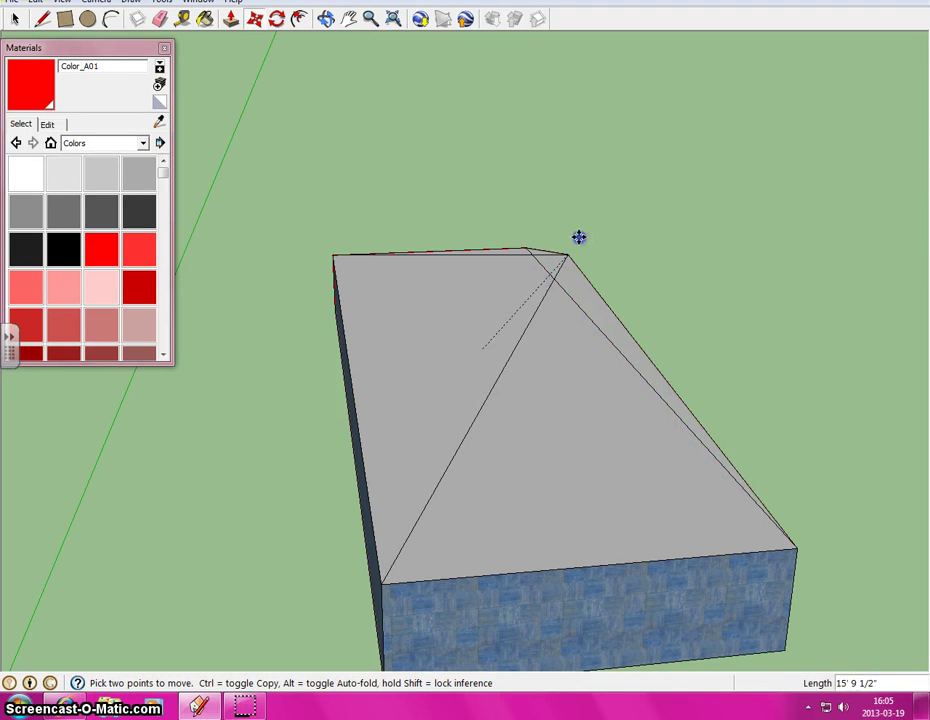
{"action": "left_click", "coordinate": [522, 245]}
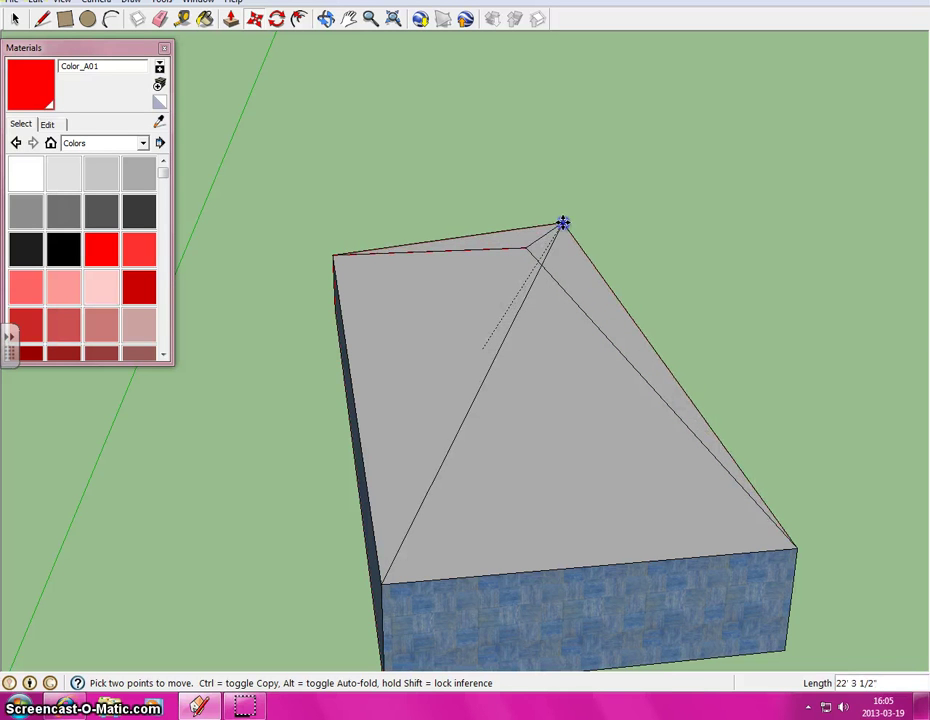
{"action": "left_click", "coordinate": [509, 310]}
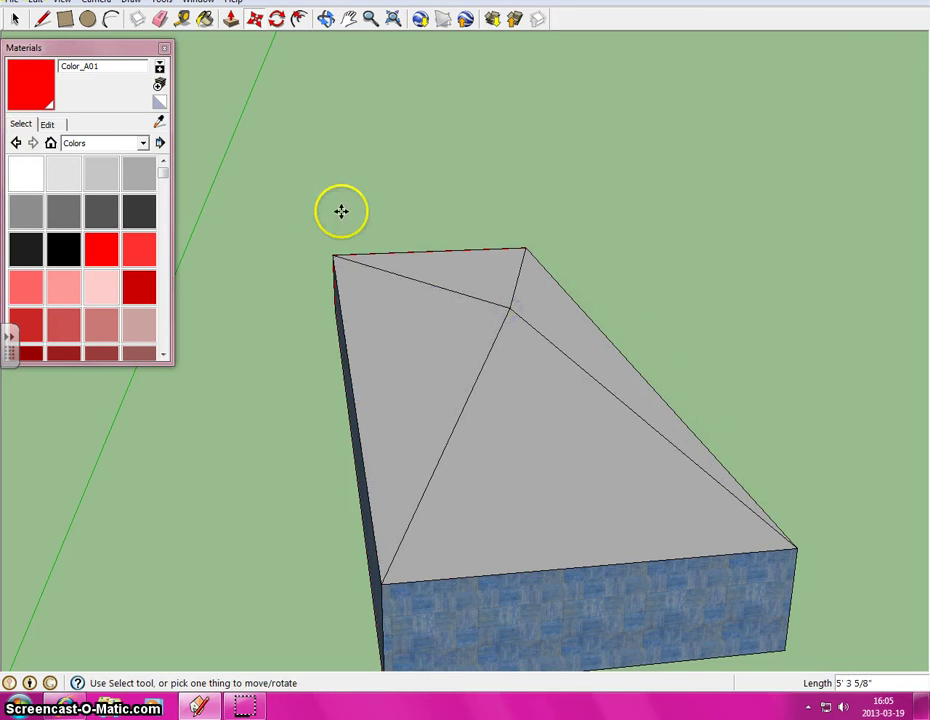
{"action": "left_click", "coordinate": [205, 18]}
Step: Pick brown Wood_Floor_Parquet from the Wood library and paint the left, back, right and front roof faces
{"action": "left_click", "coordinate": [47, 123]}
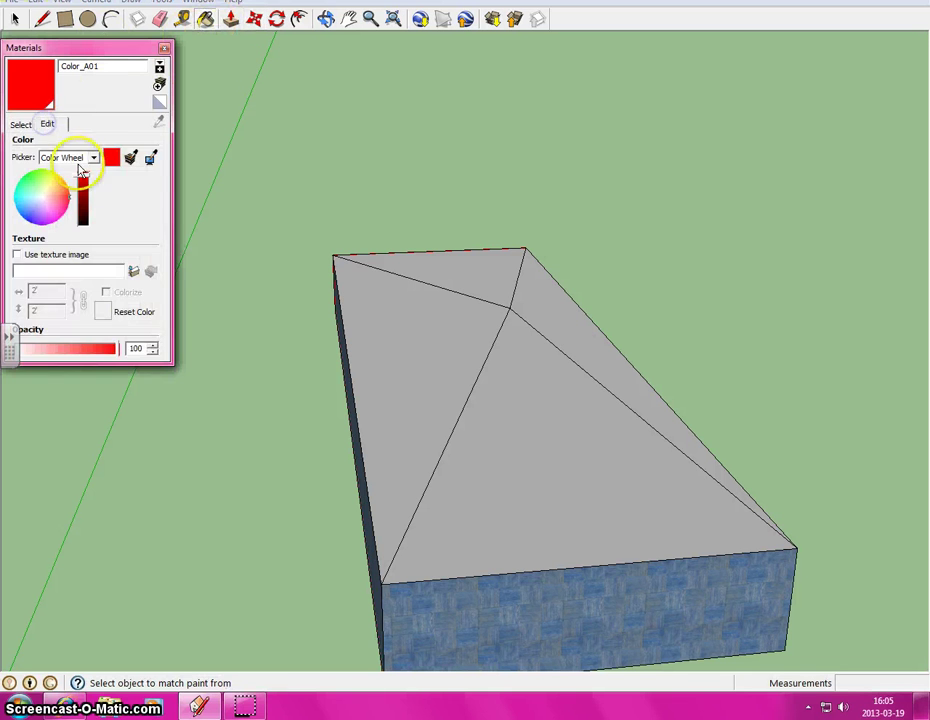
{"action": "left_click", "coordinate": [21, 124]}
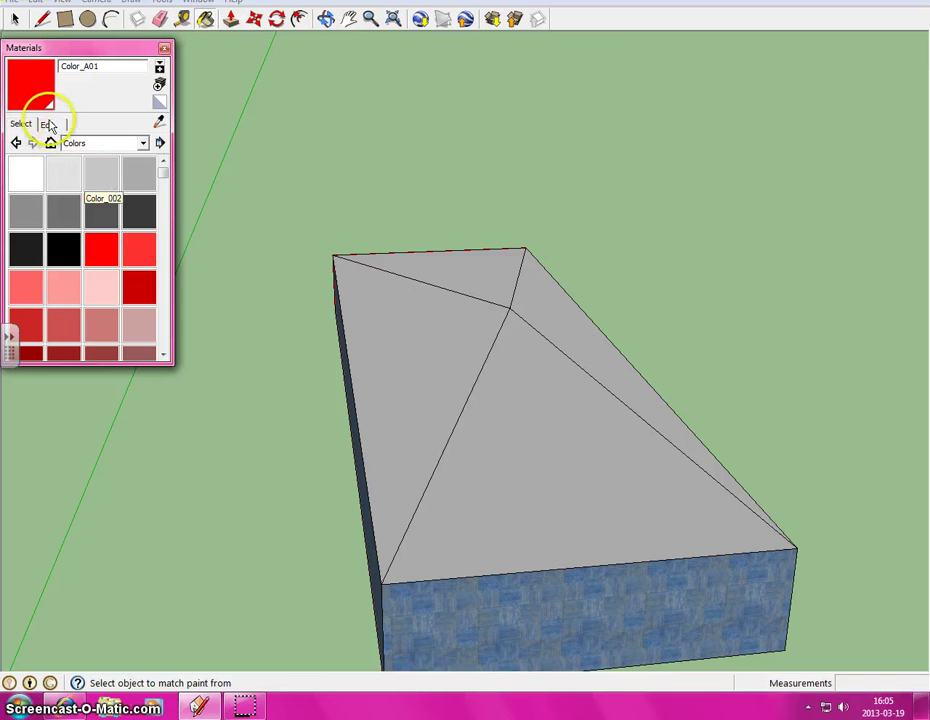
{"action": "left_click", "coordinate": [143, 143]}
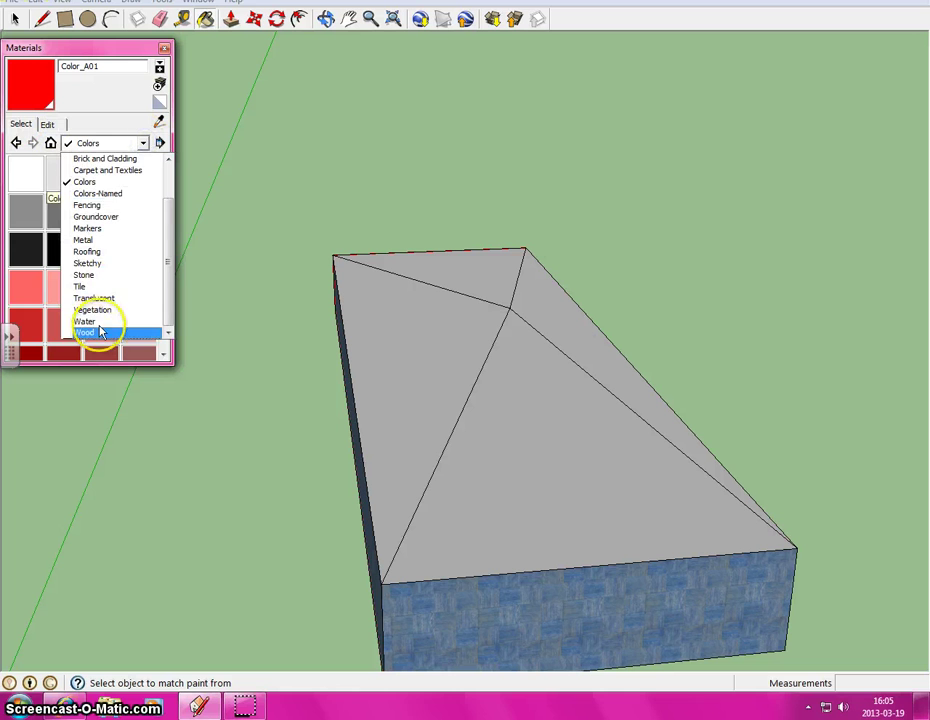
{"action": "left_click", "coordinate": [97, 332]}
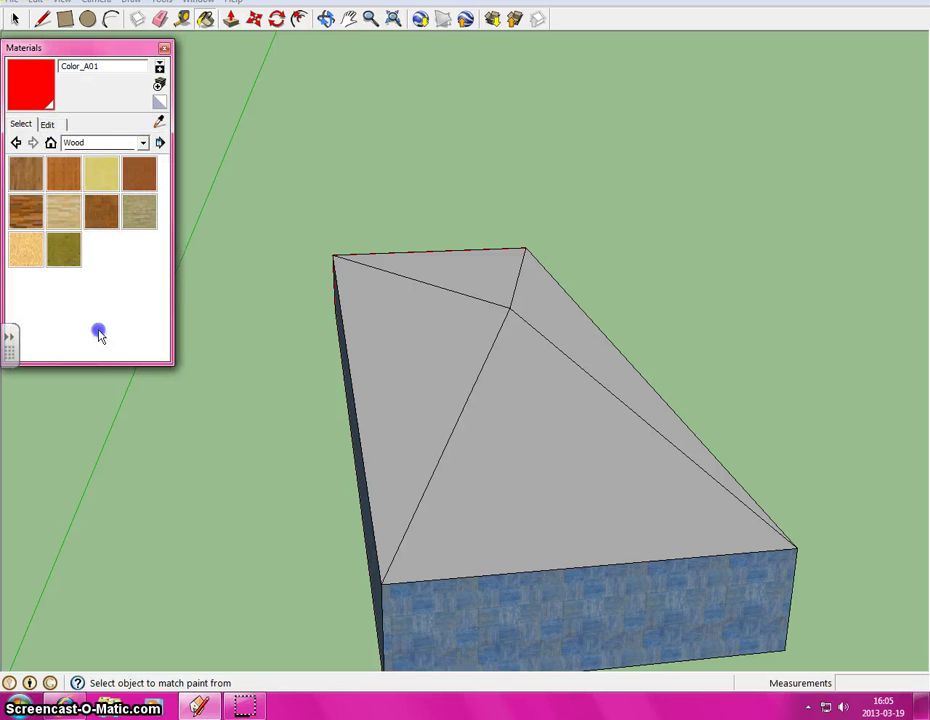
{"action": "left_click", "coordinate": [100, 205]}
{"action": "left_click", "coordinate": [374, 303]}
{"action": "left_click", "coordinate": [454, 257]}
{"action": "left_click", "coordinate": [558, 318]}
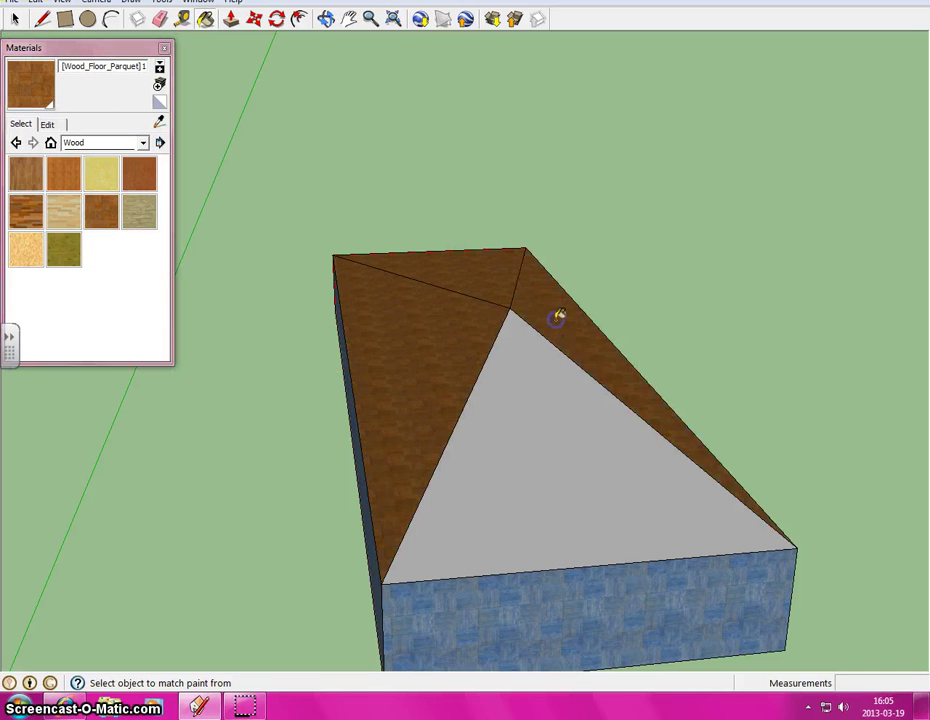
{"action": "left_click", "coordinate": [546, 402]}
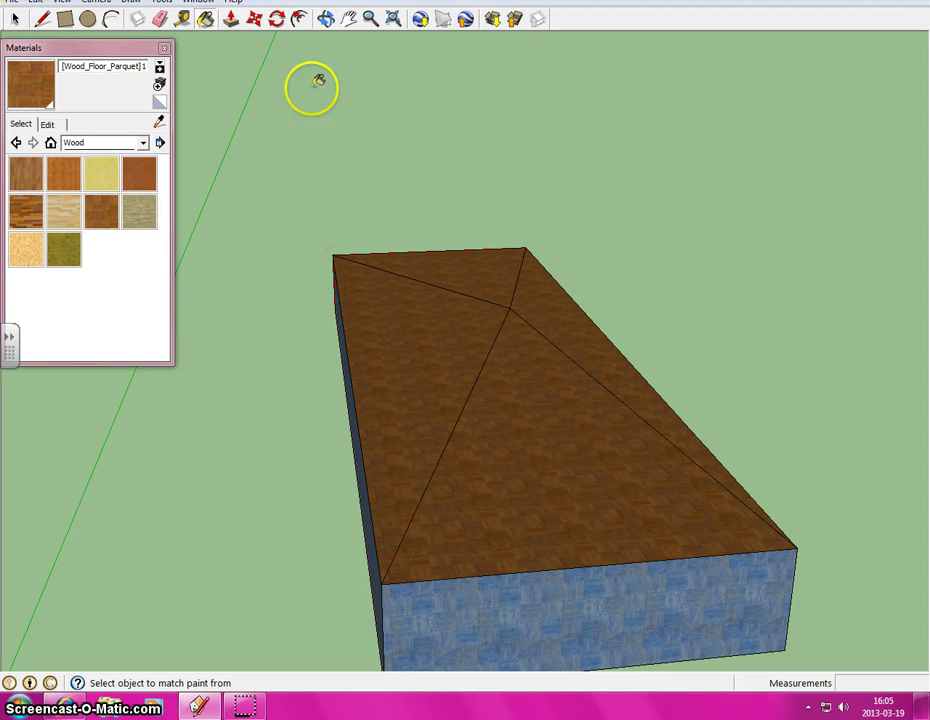
Step: Reposition the view and draw three circles of different sizes on the ground beside the building
{"action": "left_click", "coordinate": [348, 18]}
{"action": "mouse_move", "coordinate": [378, 217]}
{"action": "left_mouse_down"}
{"action": "mouse_move", "coordinate": [440, 440]}
{"action": "mouse_move", "coordinate": [433, 90]}
{"action": "mouse_move", "coordinate": [517, 208]}
{"action": "mouse_move", "coordinate": [457, 103]}
{"action": "left_mouse_up"}
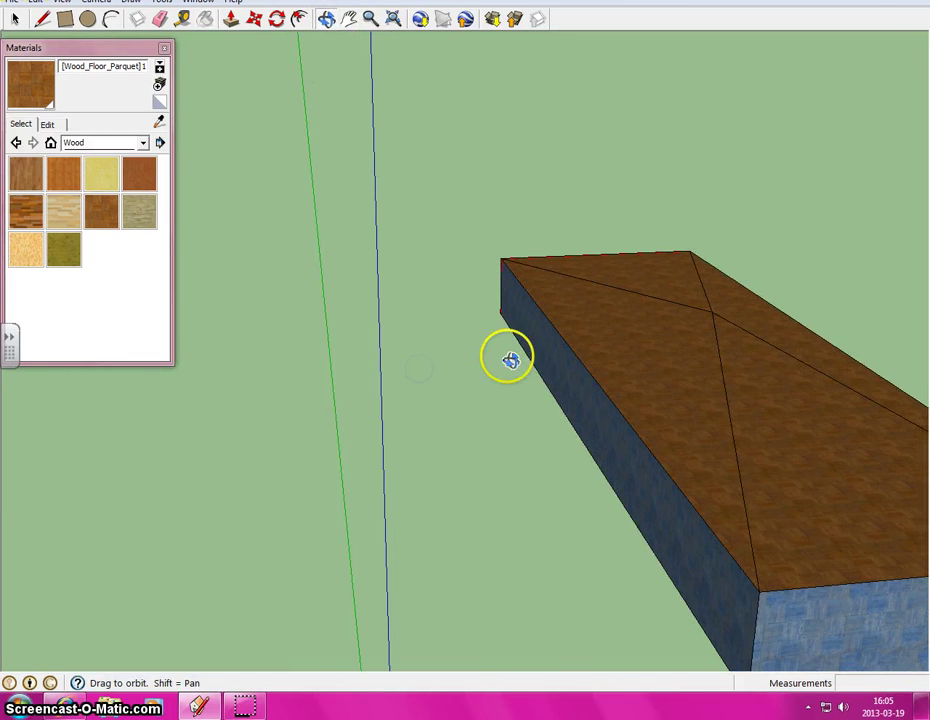
{"action": "mouse_move", "coordinate": [509, 355]}
{"action": "left_mouse_down"}
{"action": "mouse_move", "coordinate": [924, 600]}
{"action": "mouse_move", "coordinate": [433, 401]}
{"action": "mouse_move", "coordinate": [511, 336]}
{"action": "mouse_move", "coordinate": [583, 396]}
{"action": "mouse_move", "coordinate": [635, 461]}
{"action": "mouse_move", "coordinate": [566, 338]}
{"action": "mouse_move", "coordinate": [563, 450]}
{"action": "left_mouse_up"}
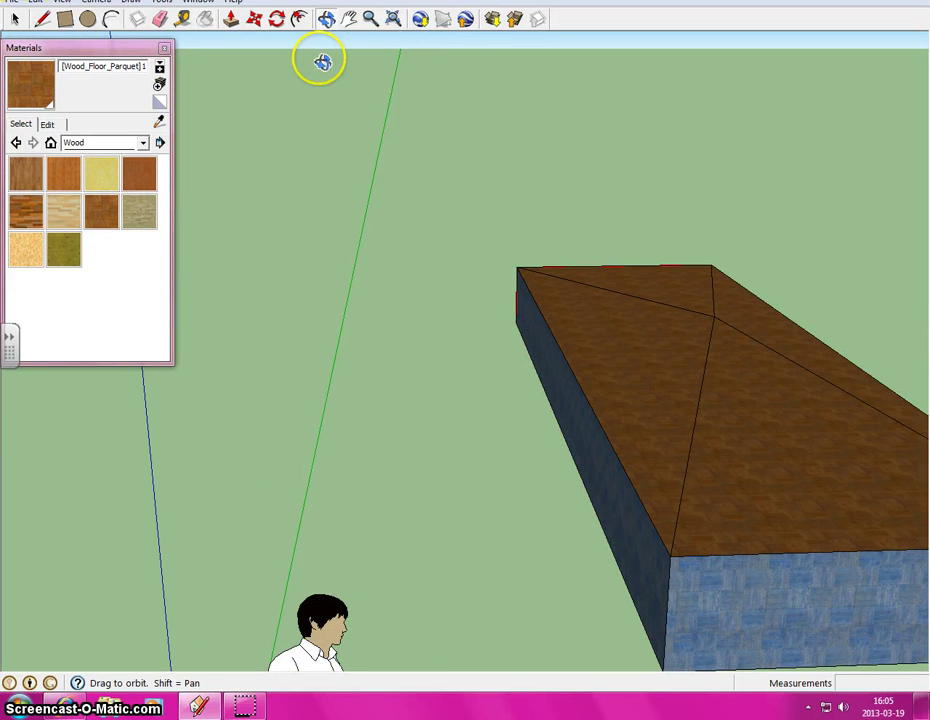
{"action": "left_click", "coordinate": [87, 19]}
{"action": "left_click", "coordinate": [402, 381]}
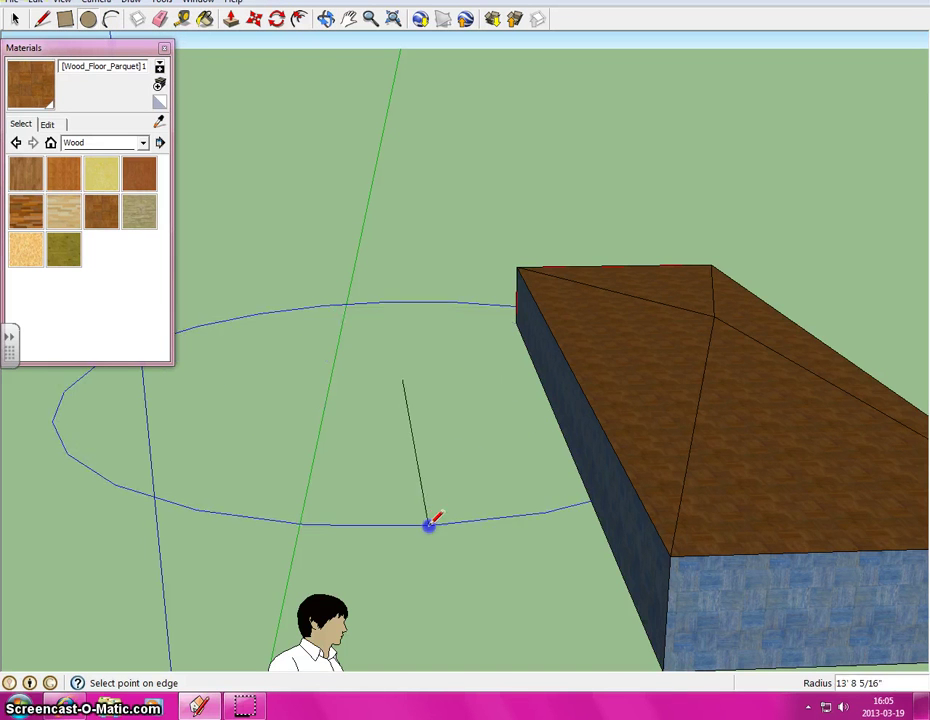
{"action": "left_click", "coordinate": [411, 392]}
{"action": "left_click", "coordinate": [421, 547]}
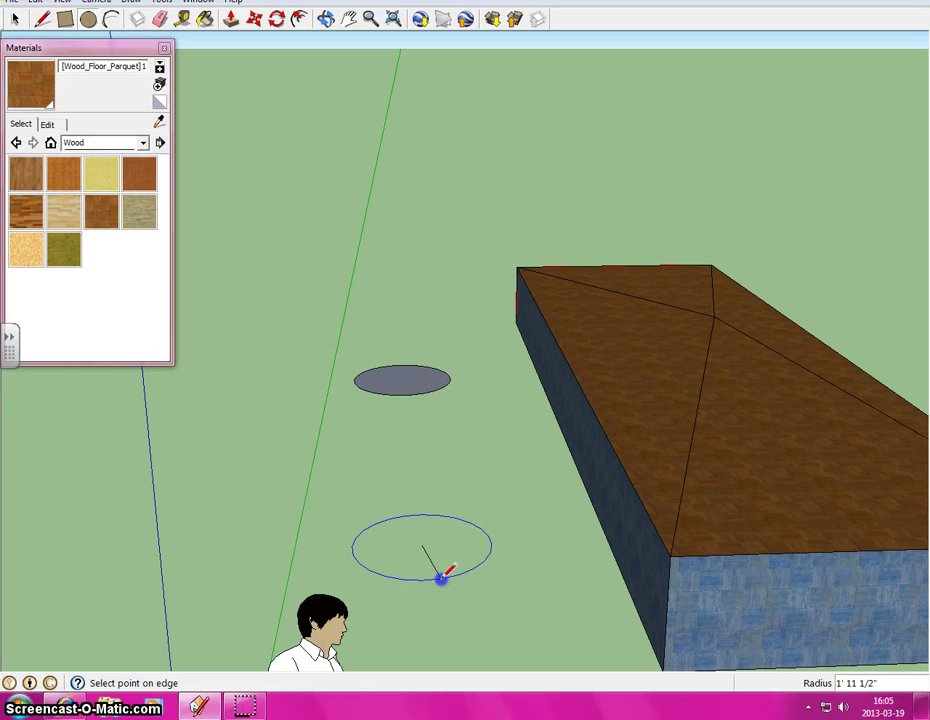
{"action": "left_click", "coordinate": [441, 577]}
{"action": "left_click", "coordinate": [474, 455]}
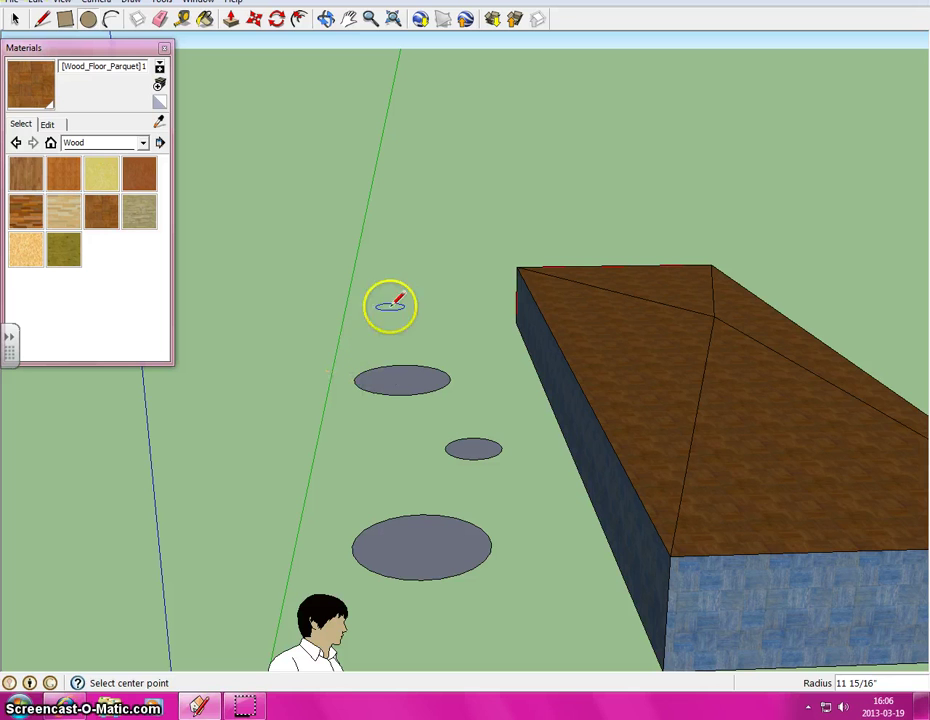
Step: Tint the Wood_Floor_Parquet material green on the color wheel
{"action": "left_click", "coordinate": [143, 143]}
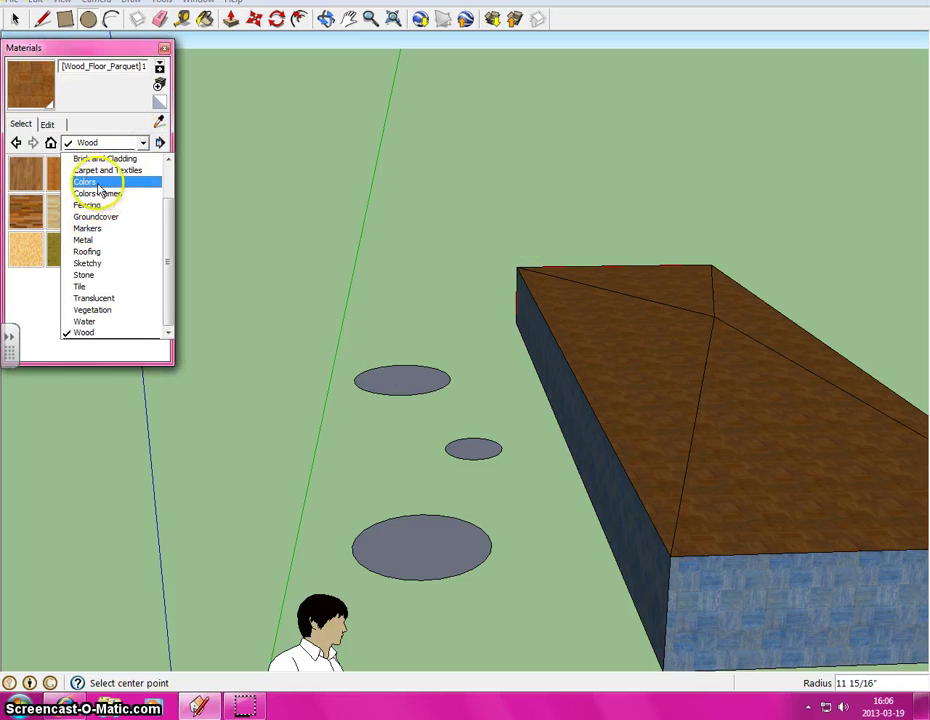
{"action": "left_click", "coordinate": [97, 184]}
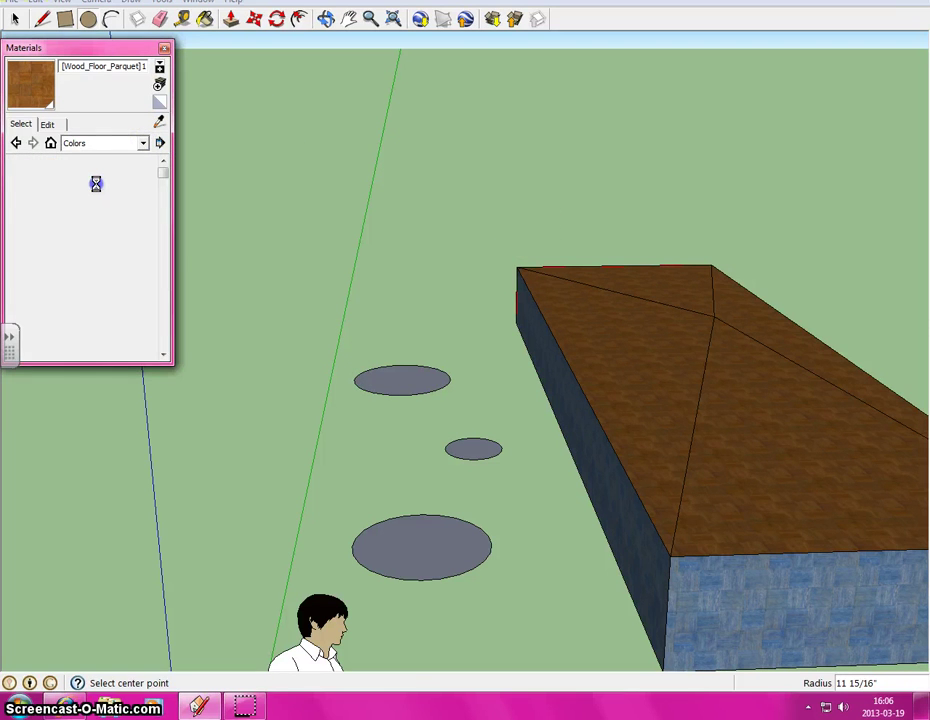
{"action": "left_click", "coordinate": [50, 124]}
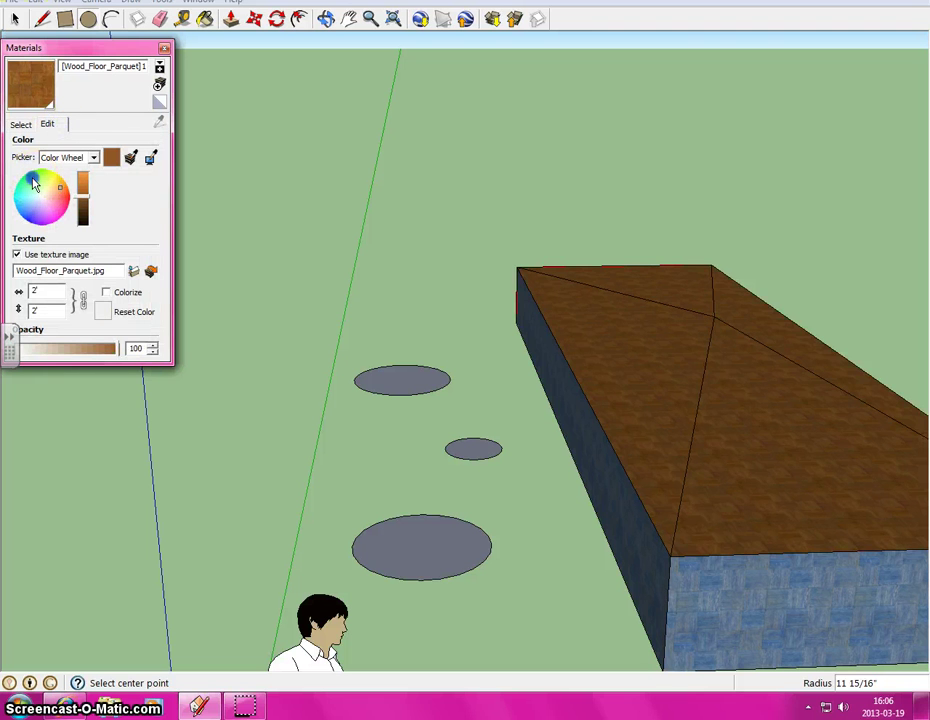
{"action": "left_click", "coordinate": [40, 180]}
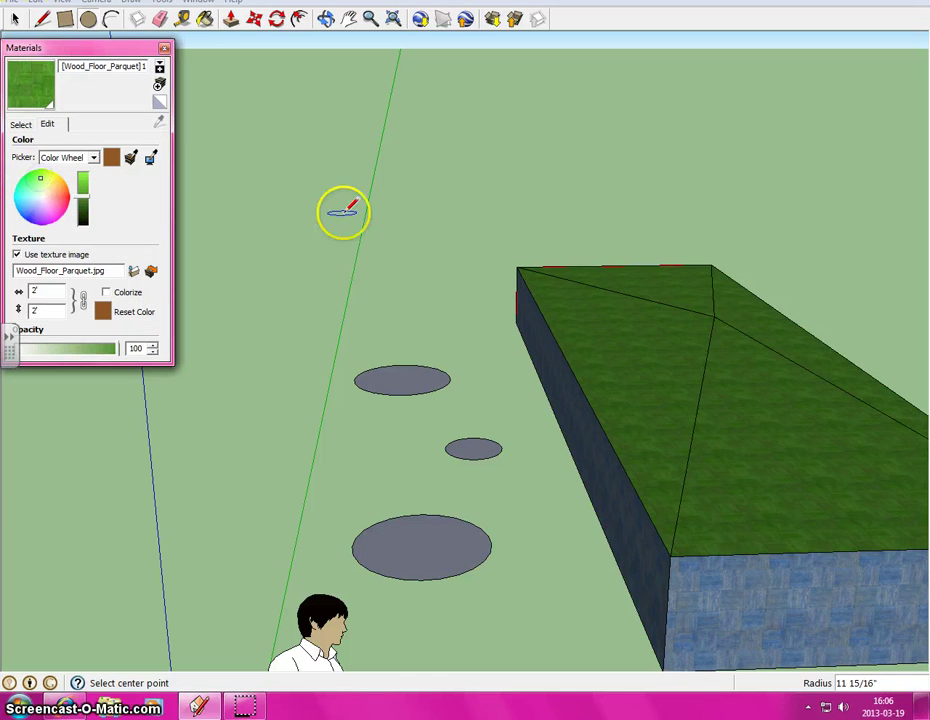
Step: Paint the ground circles with the tinted parquet, then shift its hue to teal
{"action": "left_click", "coordinate": [205, 20]}
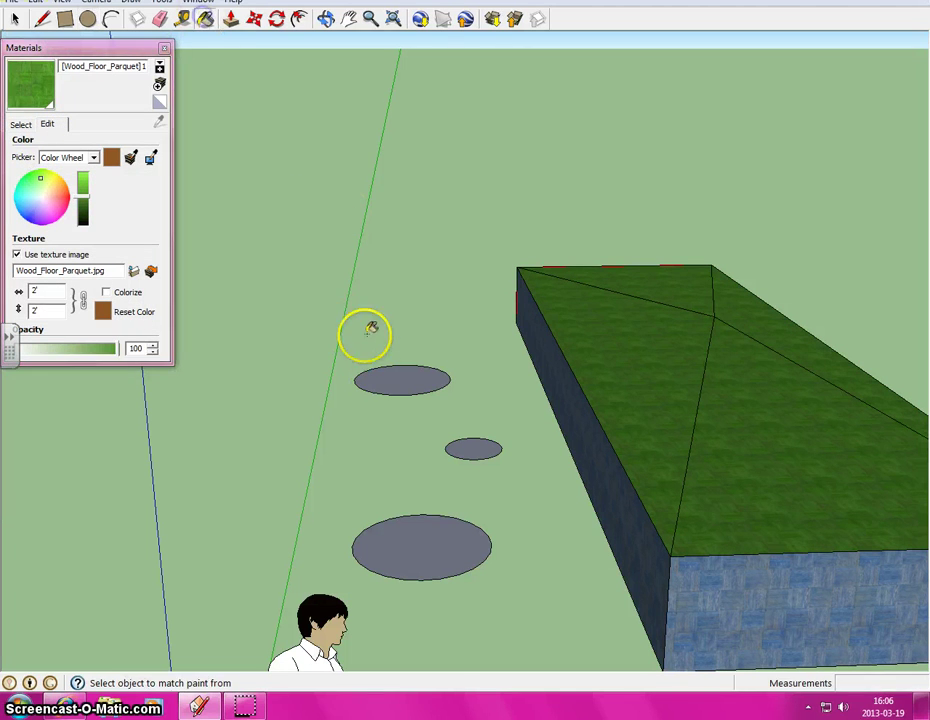
{"action": "left_click", "coordinate": [410, 374]}
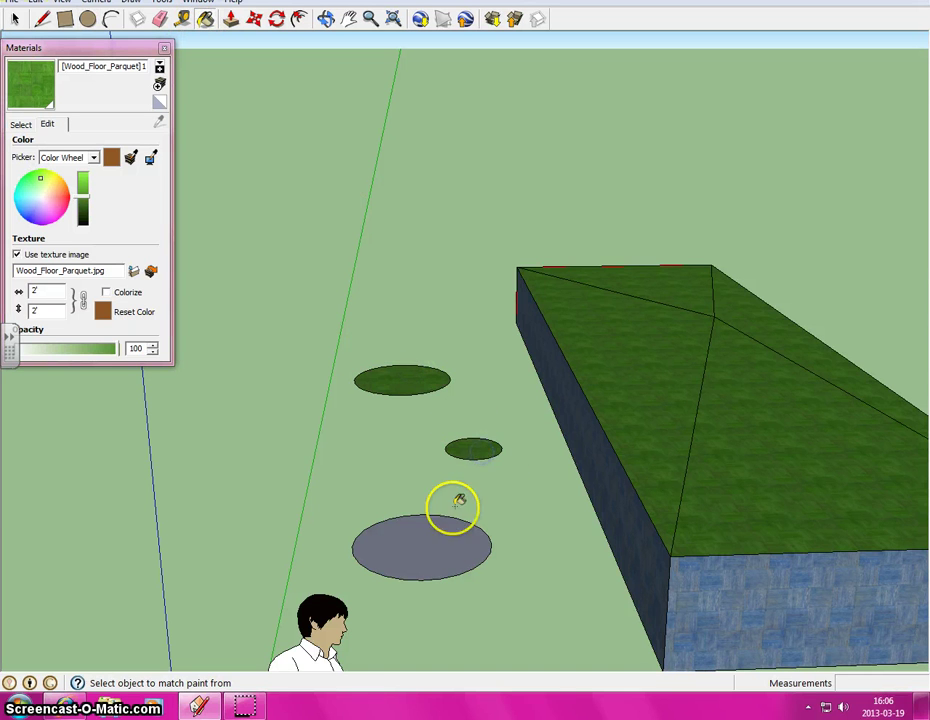
{"action": "left_click", "coordinate": [434, 557]}
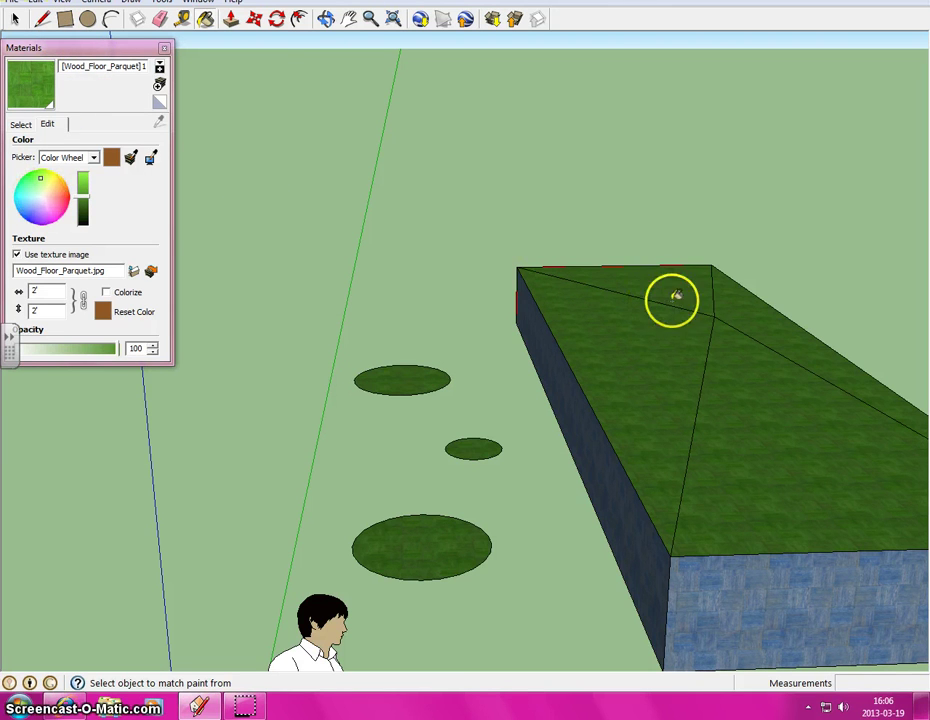
{"action": "left_click", "coordinate": [30, 197]}
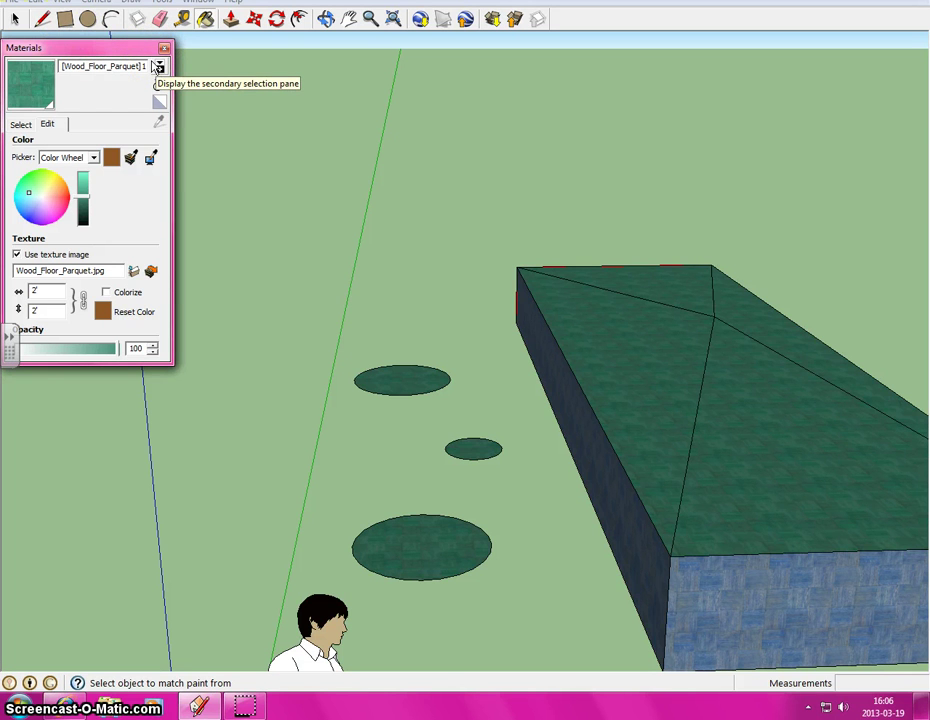
{"action": "left_click", "coordinate": [116, 17]}
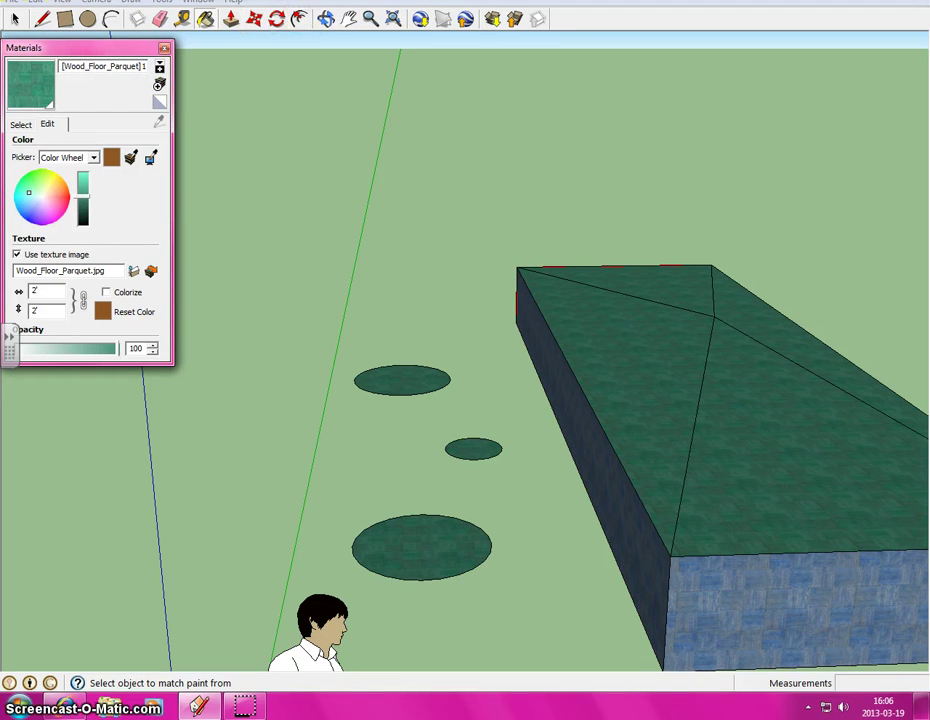